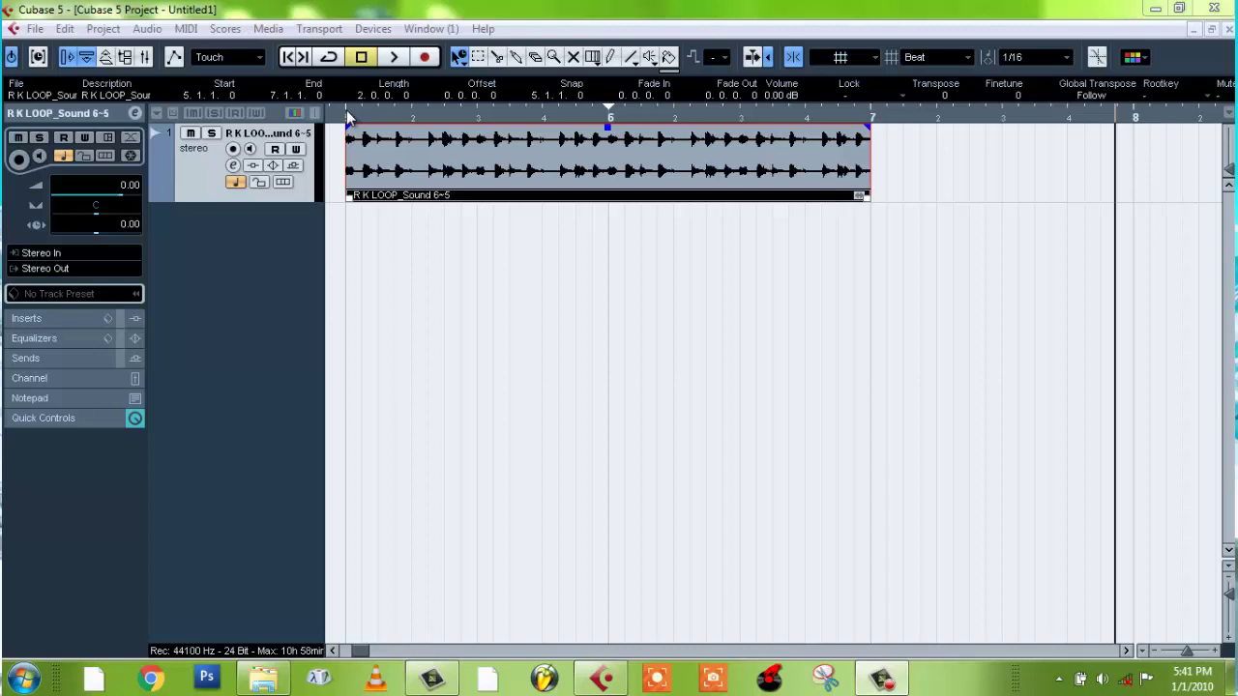
Show the Transport panel and play the R K LOOP_Sound event from its start at bar 5
{"action": "key", "text": "F2"}
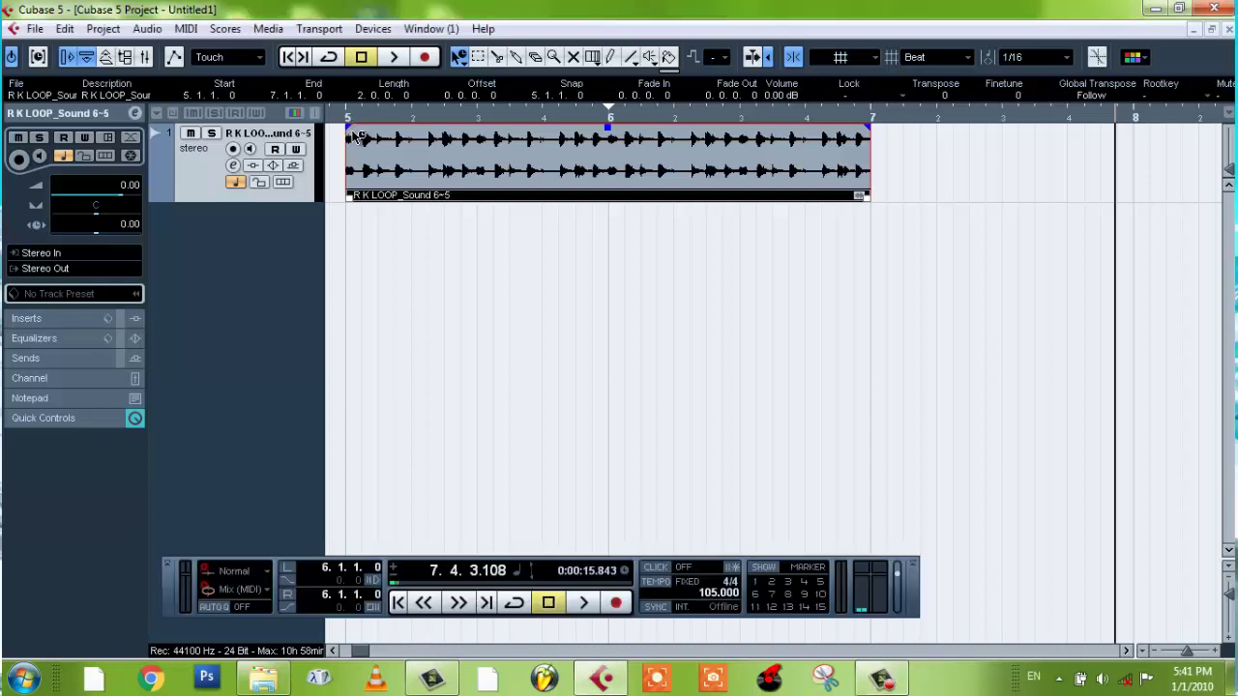
{"action": "left_click_drag", "start_coordinate": [353, 116], "coordinate": [370, 70]}
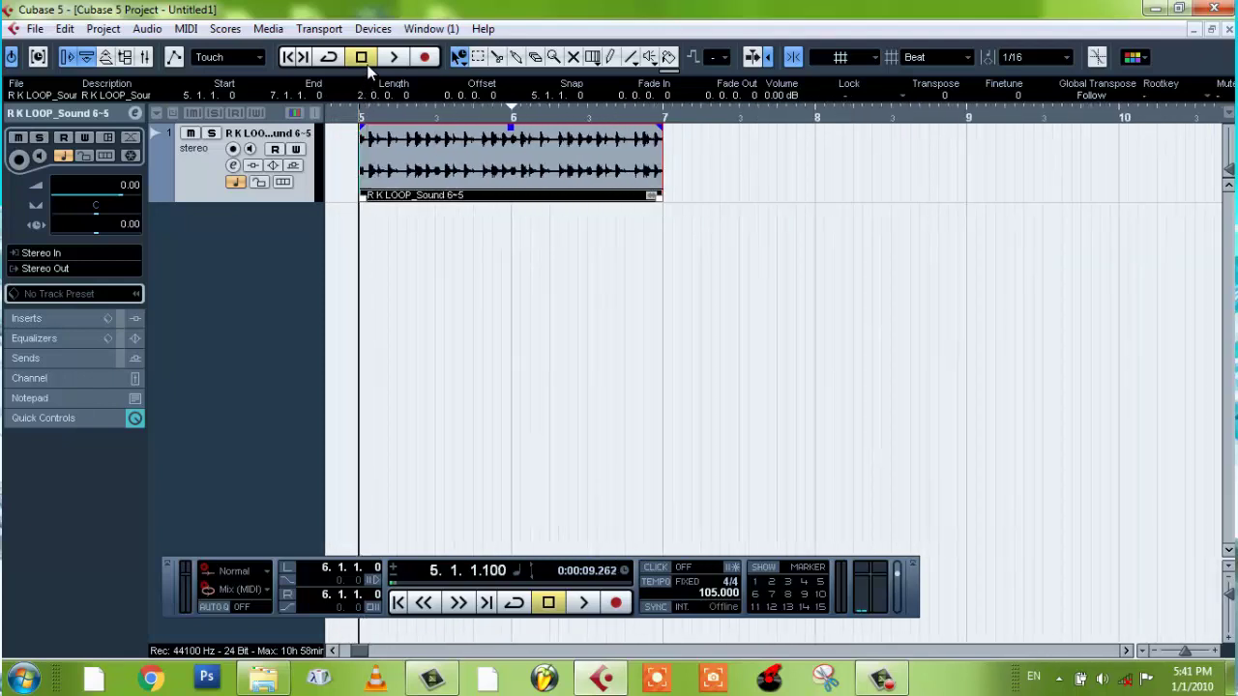
{"action": "left_click_drag", "start_coordinate": [358, 117], "coordinate": [363, 145]}
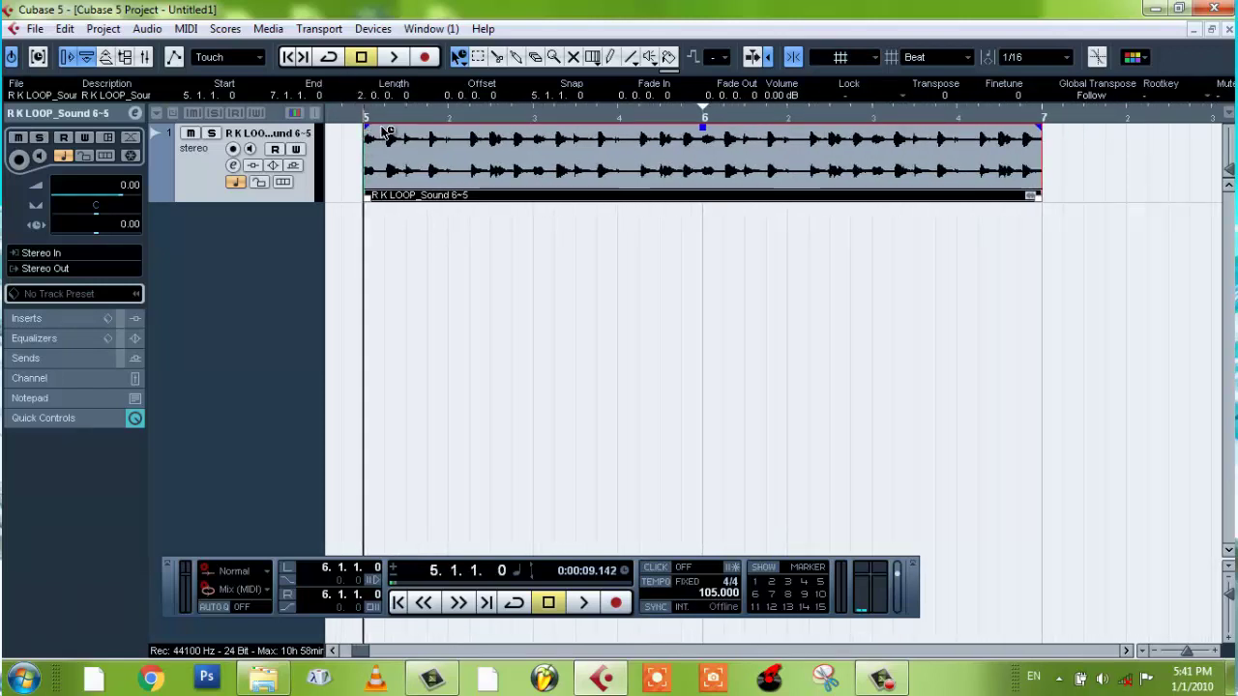
{"action": "left_click", "coordinate": [397, 57]}
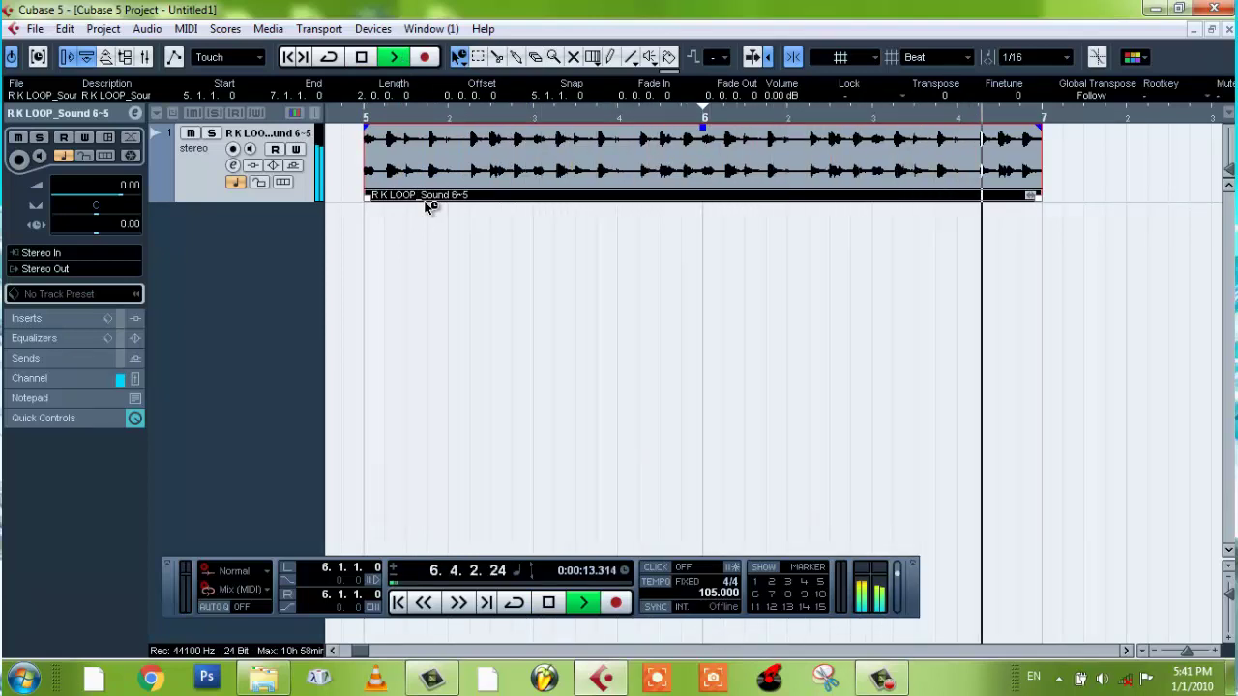
{"action": "key", "text": "space"}
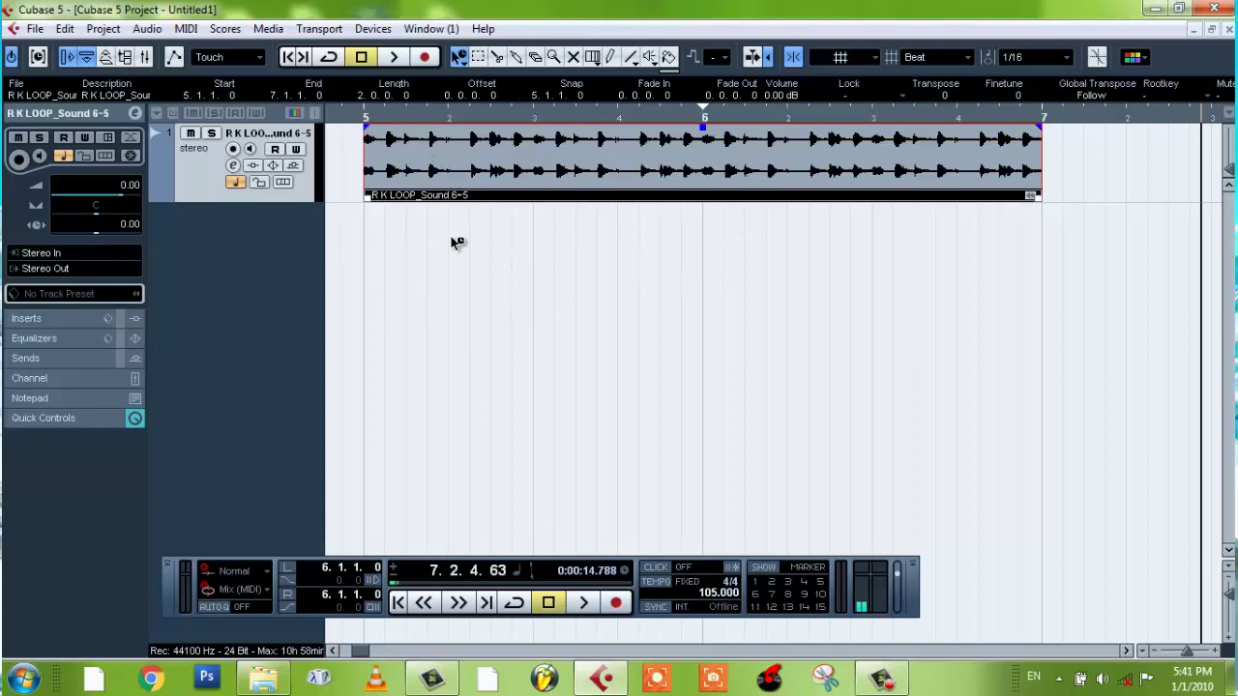
Check the loop event's tempo for 4 beats in the Beat Calculator and close it
{"action": "right_click", "coordinate": [450, 171]}
{"action": "left_click", "coordinate": [416, 170]}
{"action": "left_click", "coordinate": [67, 32]}
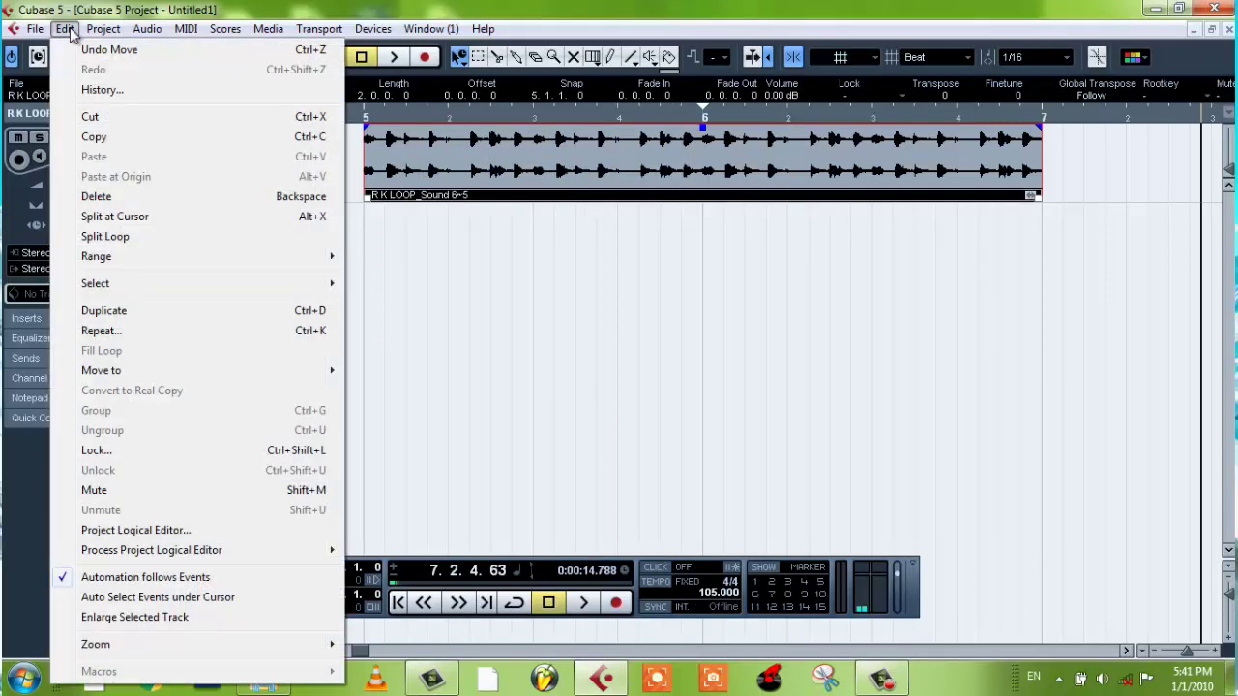
{"action": "mouse_move", "coordinate": [86, 29]}
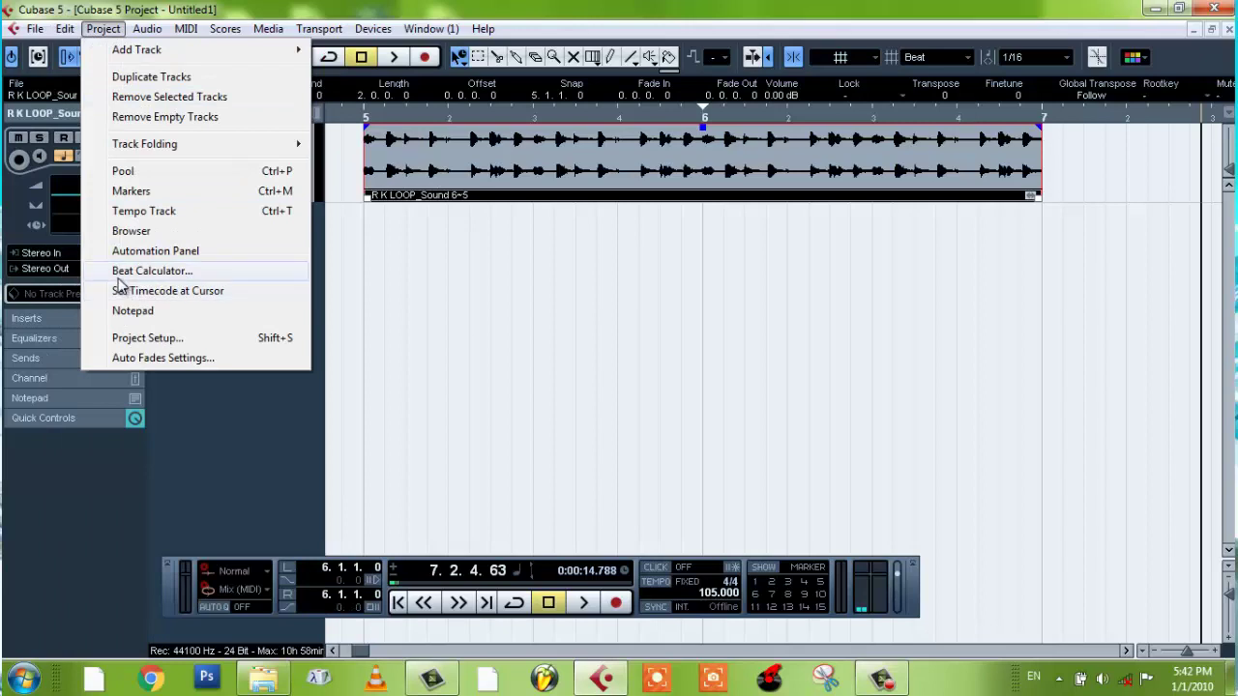
{"action": "left_click", "coordinate": [202, 277]}
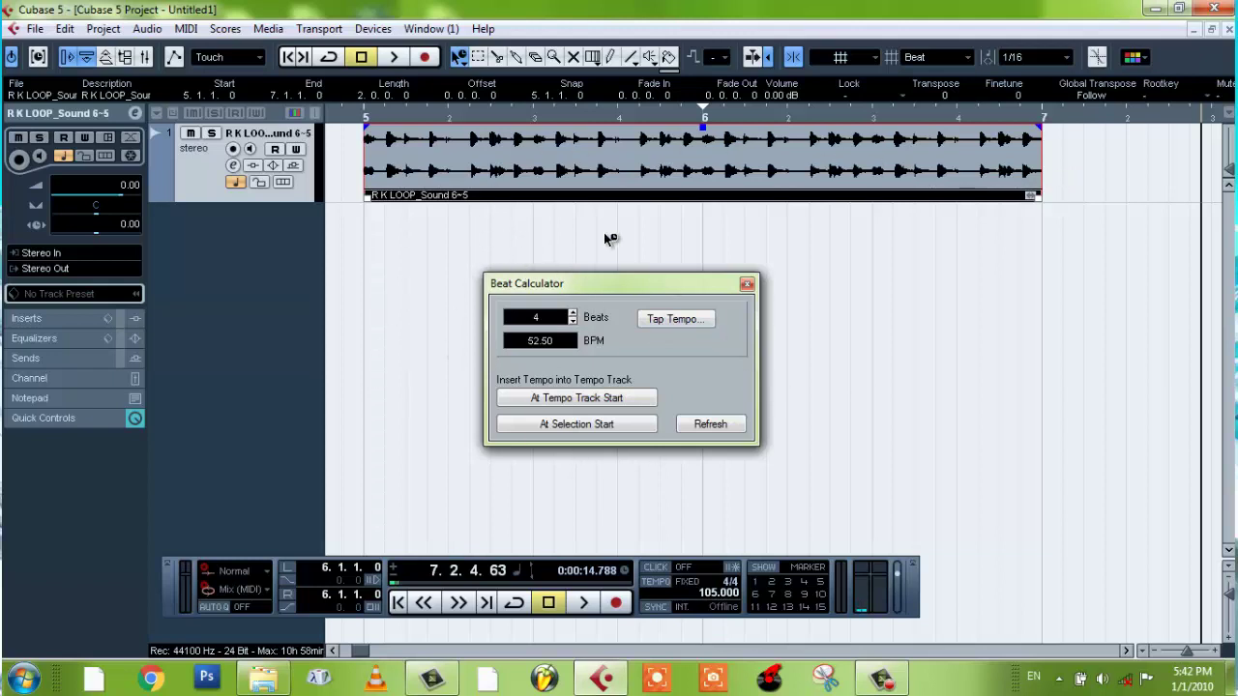
{"action": "left_click", "coordinate": [747, 284]}
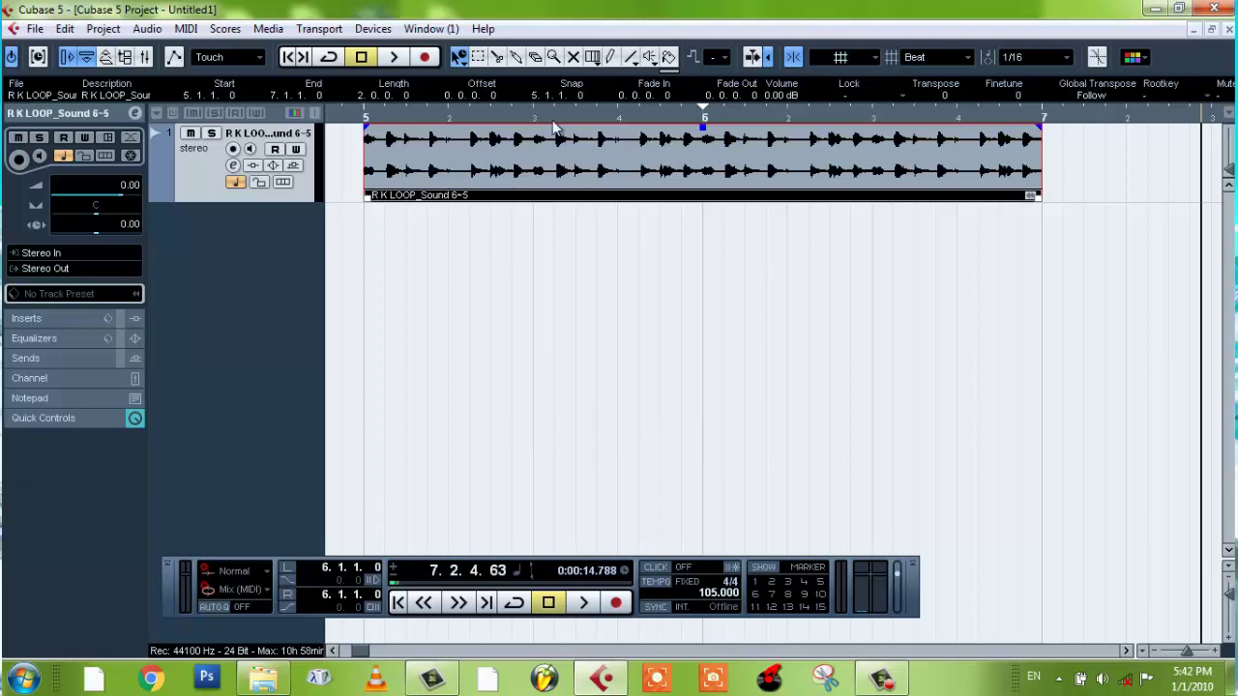
Return the project cursor to the loop's start at bar 5 and audition the loop again
{"action": "left_click", "coordinate": [365, 121]}
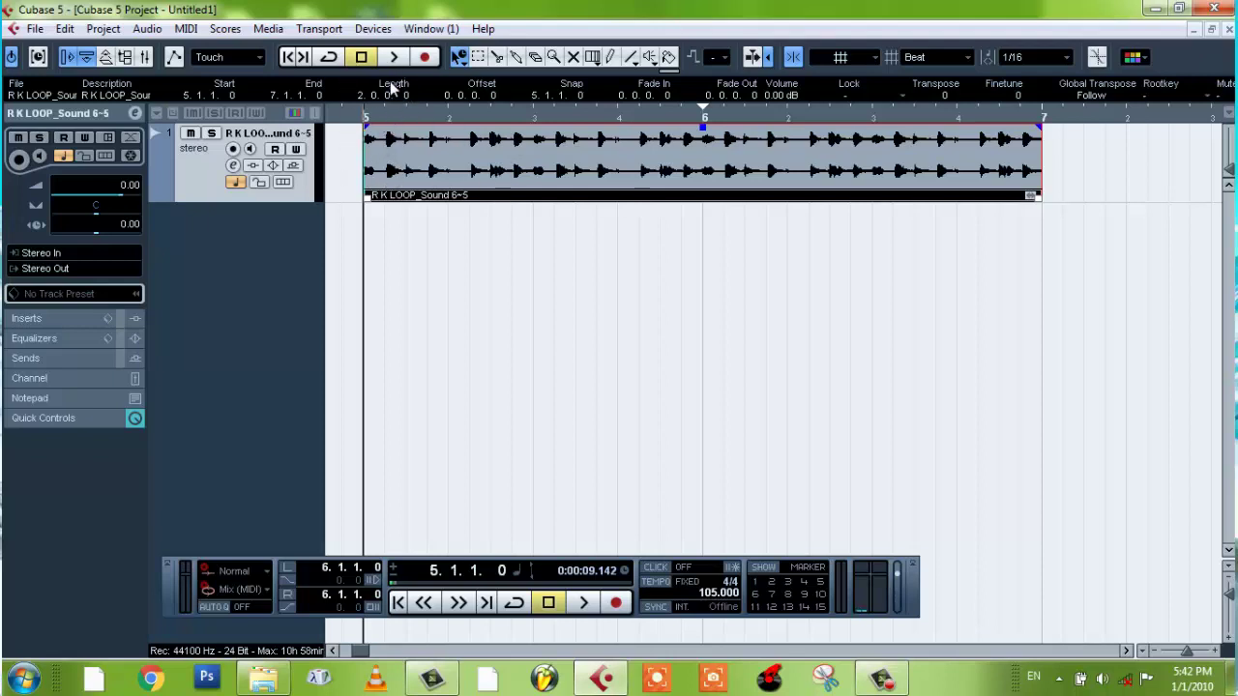
{"action": "mouse_move", "coordinate": [351, 116]}
{"action": "left_mouse_down"}
{"action": "mouse_move", "coordinate": [348, 232]}
{"action": "mouse_move", "coordinate": [341, 126]}
{"action": "mouse_move", "coordinate": [344, 138]}
{"action": "left_mouse_up"}
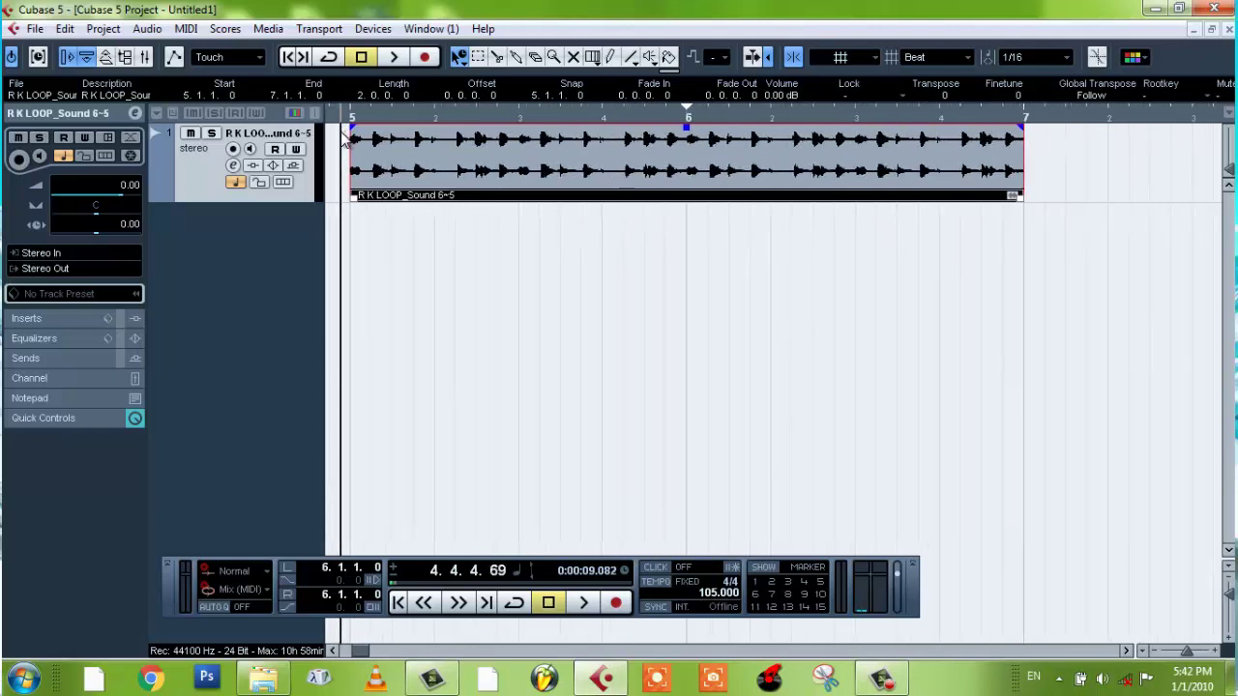
{"action": "key", "text": "l"}
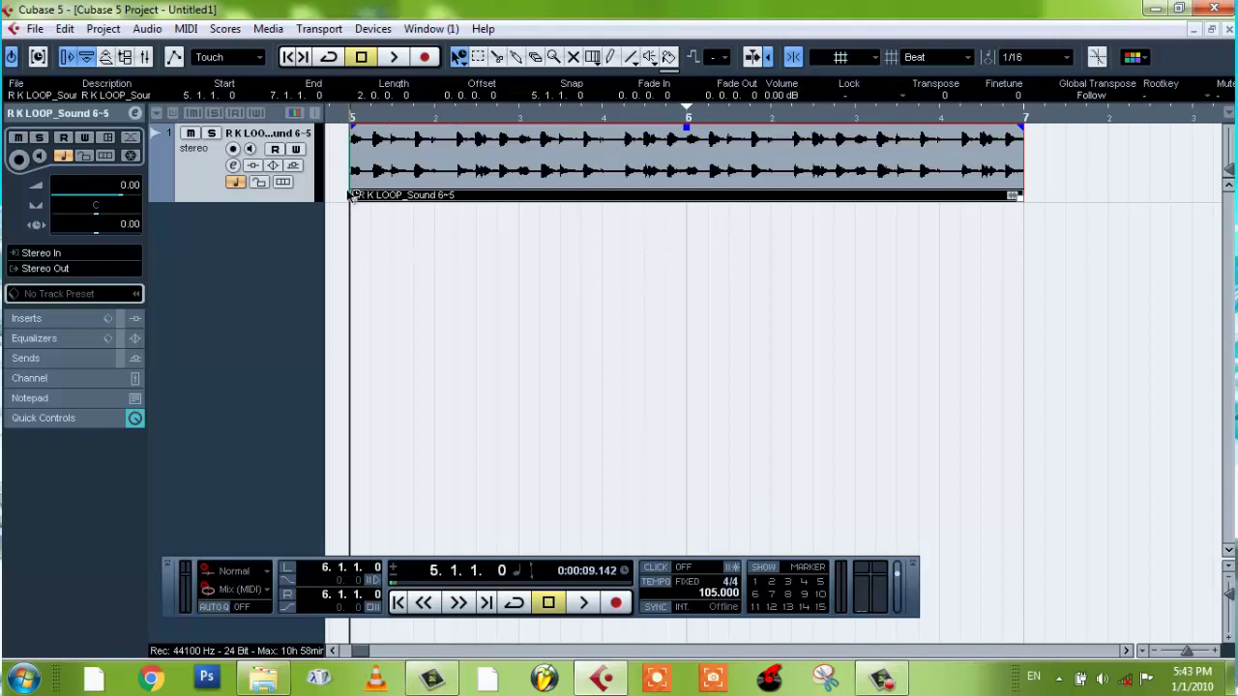
{"action": "left_click", "coordinate": [394, 60]}
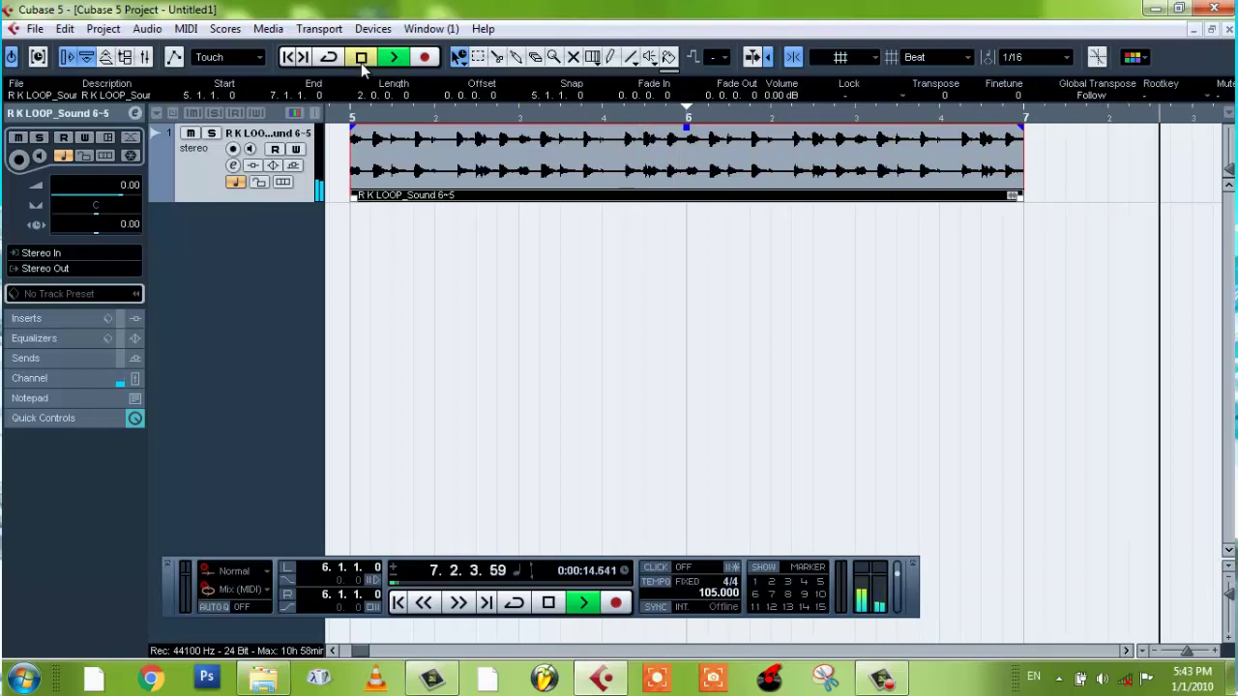
{"action": "left_click", "coordinate": [361, 62]}
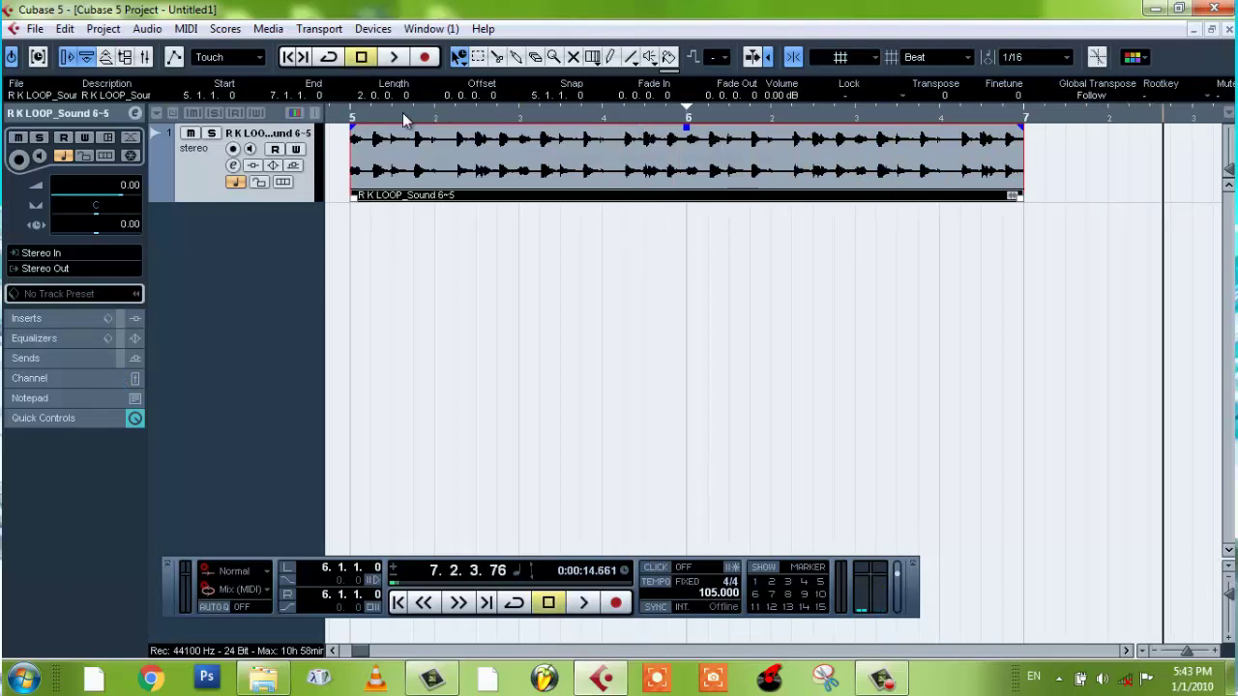
{"action": "left_click", "coordinate": [395, 58]}
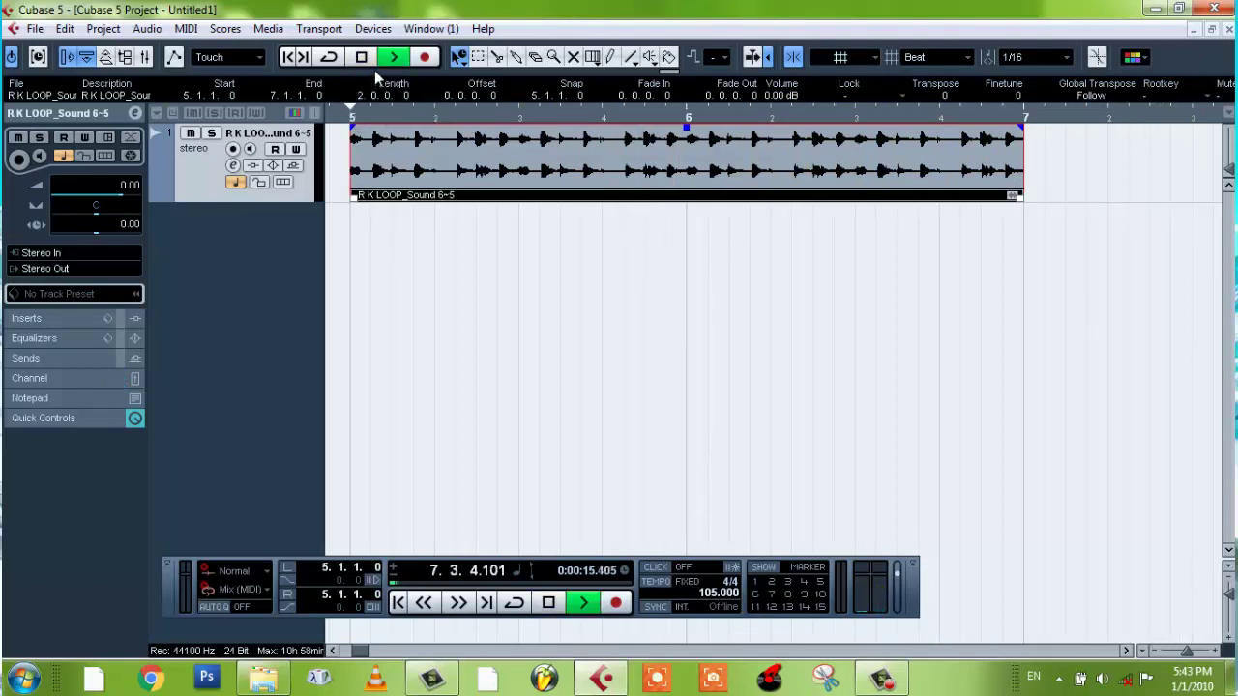
{"action": "left_click", "coordinate": [355, 112]}
Activate the Split tool, stop playback and place the project cursor exactly at 6.1.1.0 in the loop event
{"action": "left_click", "coordinate": [497, 57]}
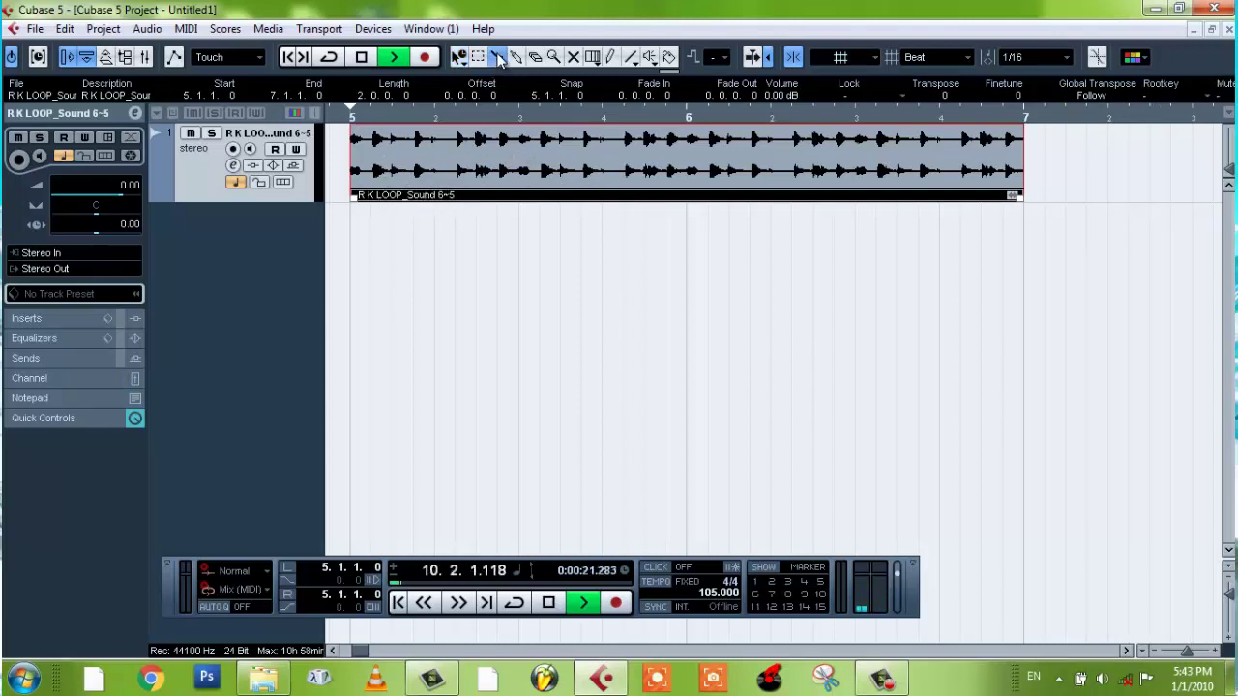
{"action": "left_click_drag", "start_coordinate": [687, 113], "coordinate": [671, 334]}
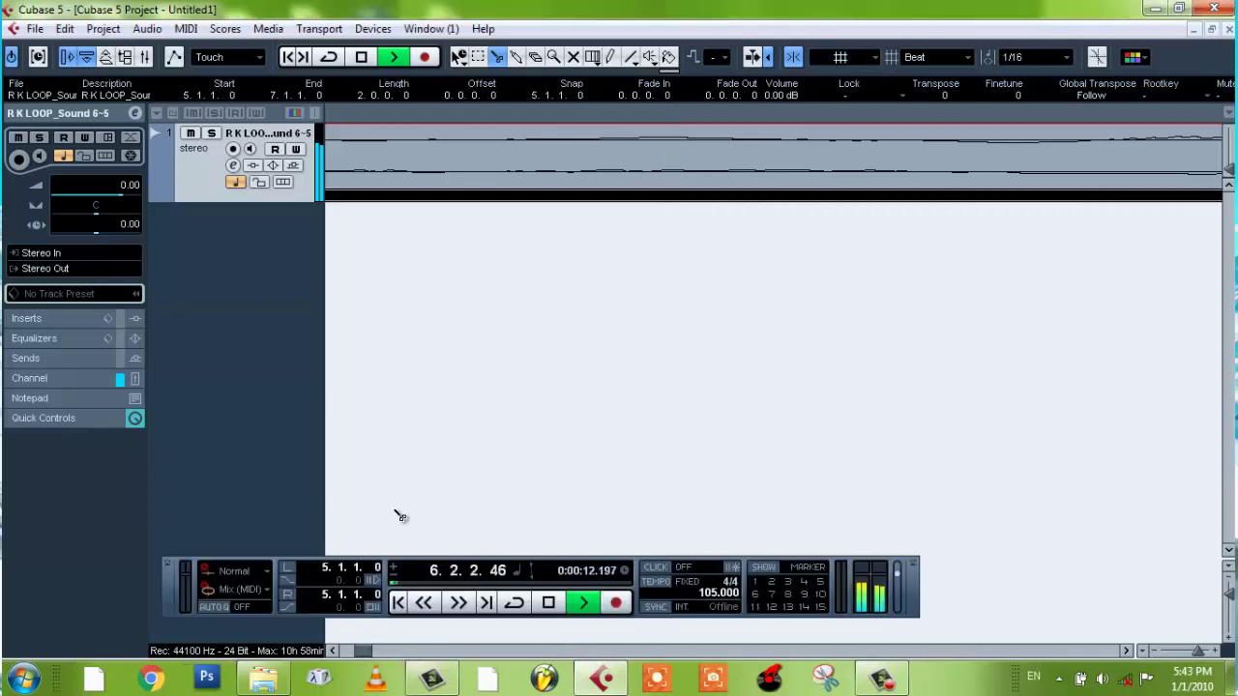
{"action": "left_click", "coordinate": [364, 59]}
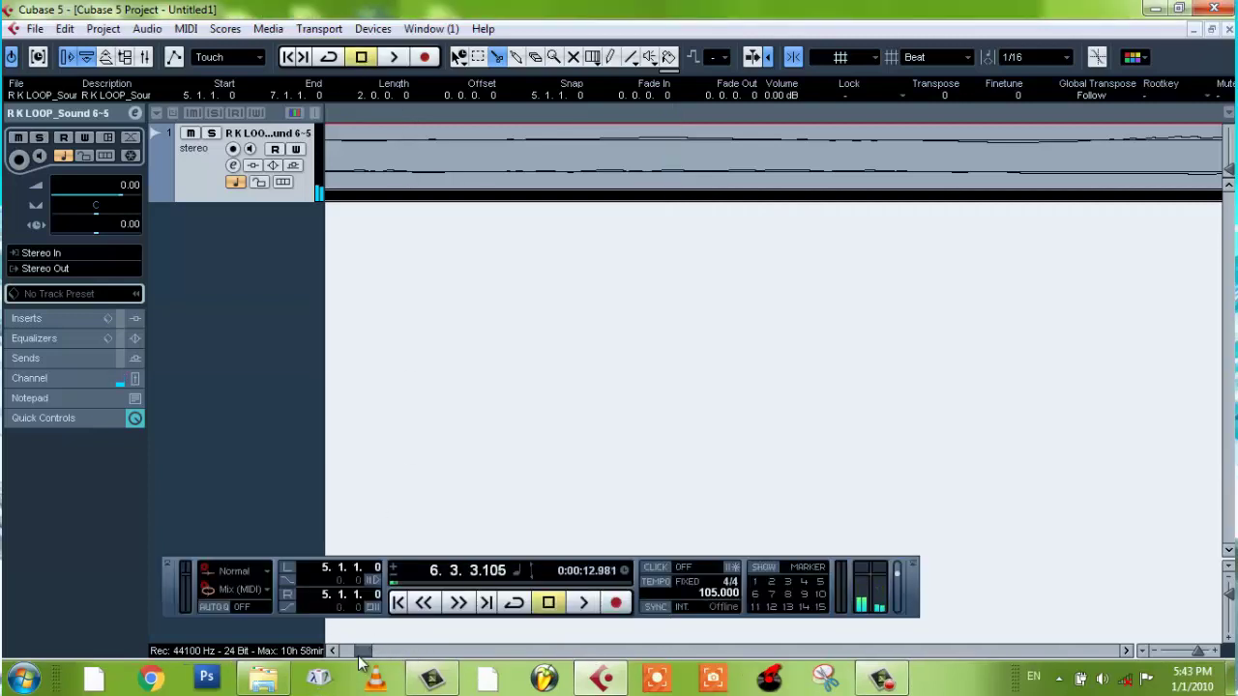
{"action": "left_click_drag", "start_coordinate": [349, 653], "coordinate": [360, 658]}
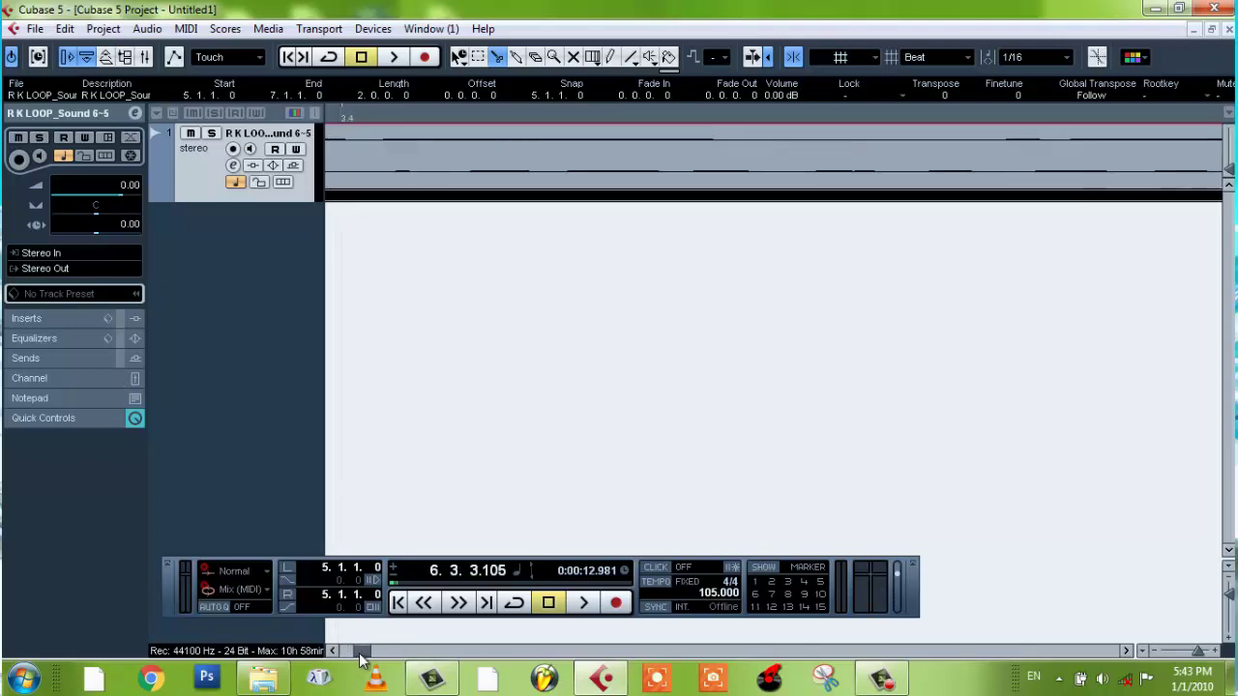
{"action": "left_click", "coordinate": [537, 118]}
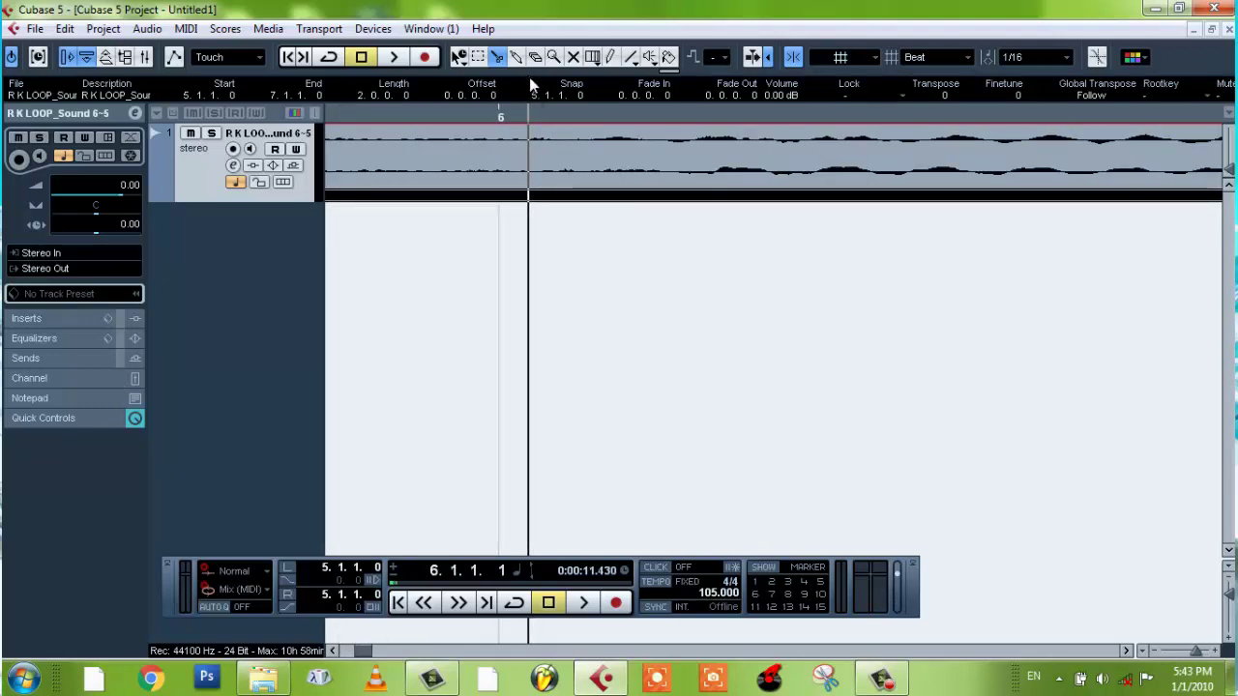
{"action": "left_click", "coordinate": [457, 114]}
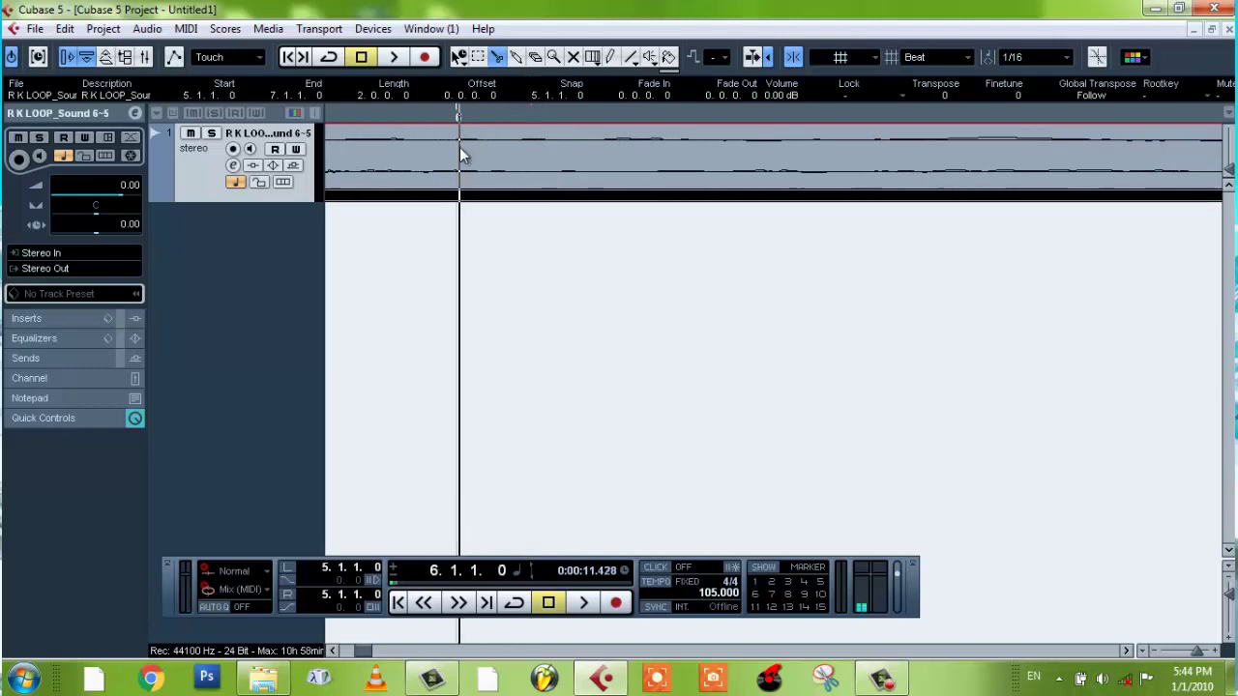
With Snap off and the Object Selection tool active, try shifting the loop event slightly off bar 6 and back
{"action": "left_click_drag", "start_coordinate": [459, 192], "coordinate": [457, 246]}
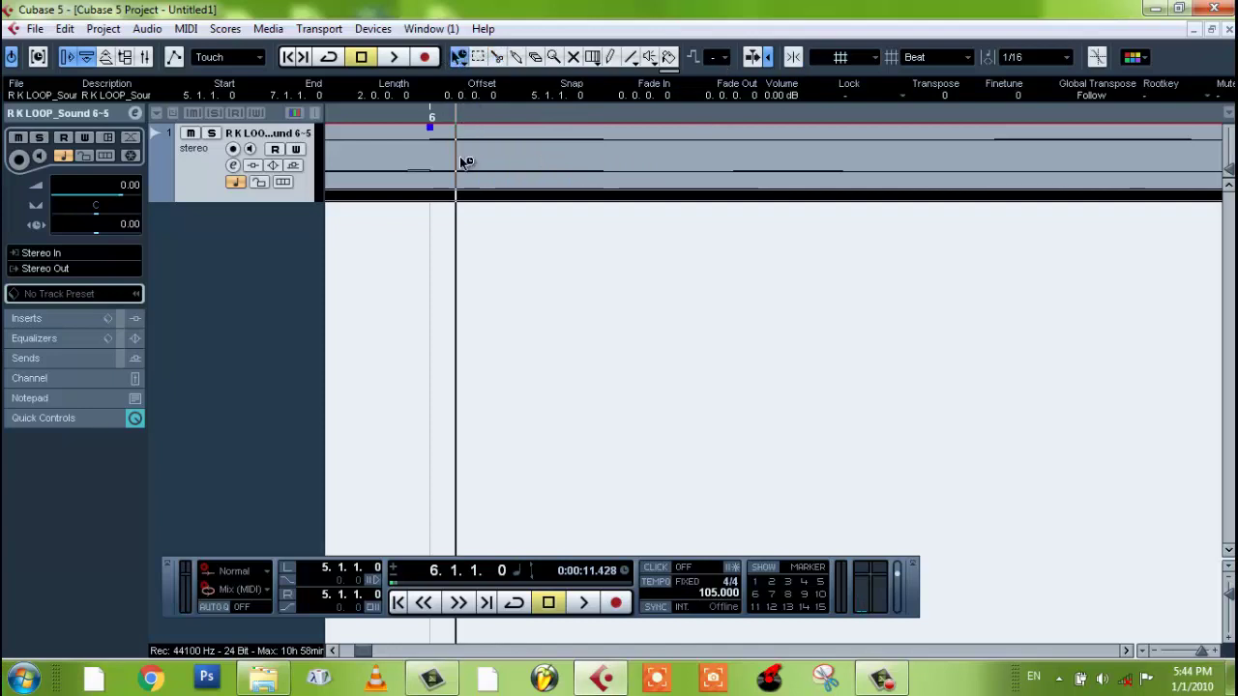
{"action": "left_click_drag", "start_coordinate": [481, 164], "coordinate": [530, 165]}
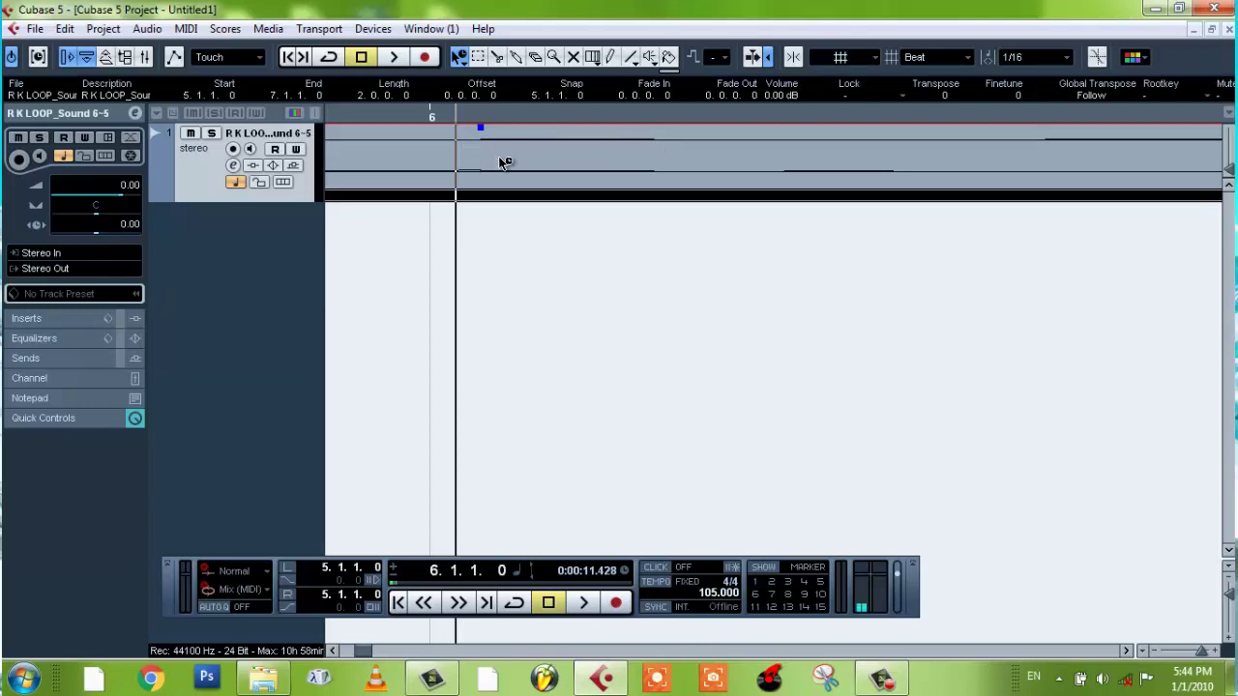
{"action": "mouse_move", "coordinate": [503, 162]}
{"action": "left_mouse_down"}
{"action": "mouse_move", "coordinate": [446, 169]}
{"action": "mouse_move", "coordinate": [635, 159]}
{"action": "mouse_move", "coordinate": [461, 172]}
{"action": "left_mouse_up"}
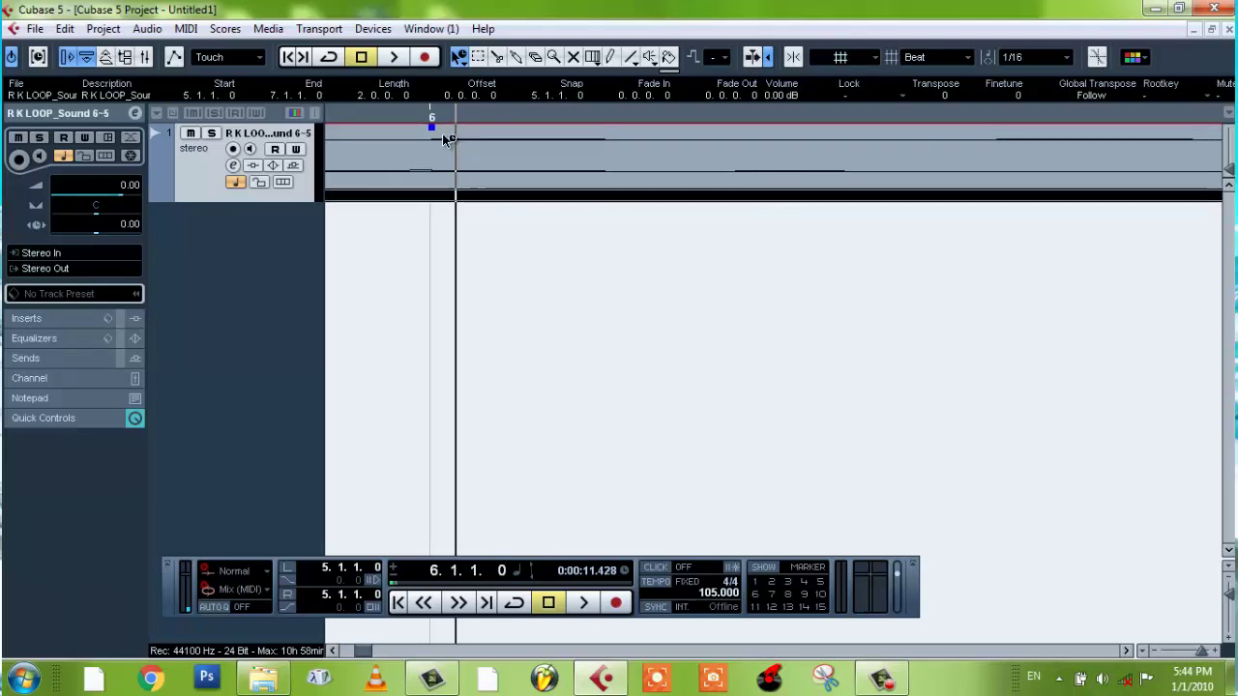
Turn Snap back on and split the loop event at bar 6 with the Split tool
{"action": "left_click", "coordinate": [433, 122]}
{"action": "left_click_drag", "start_coordinate": [435, 126], "coordinate": [460, 170]}
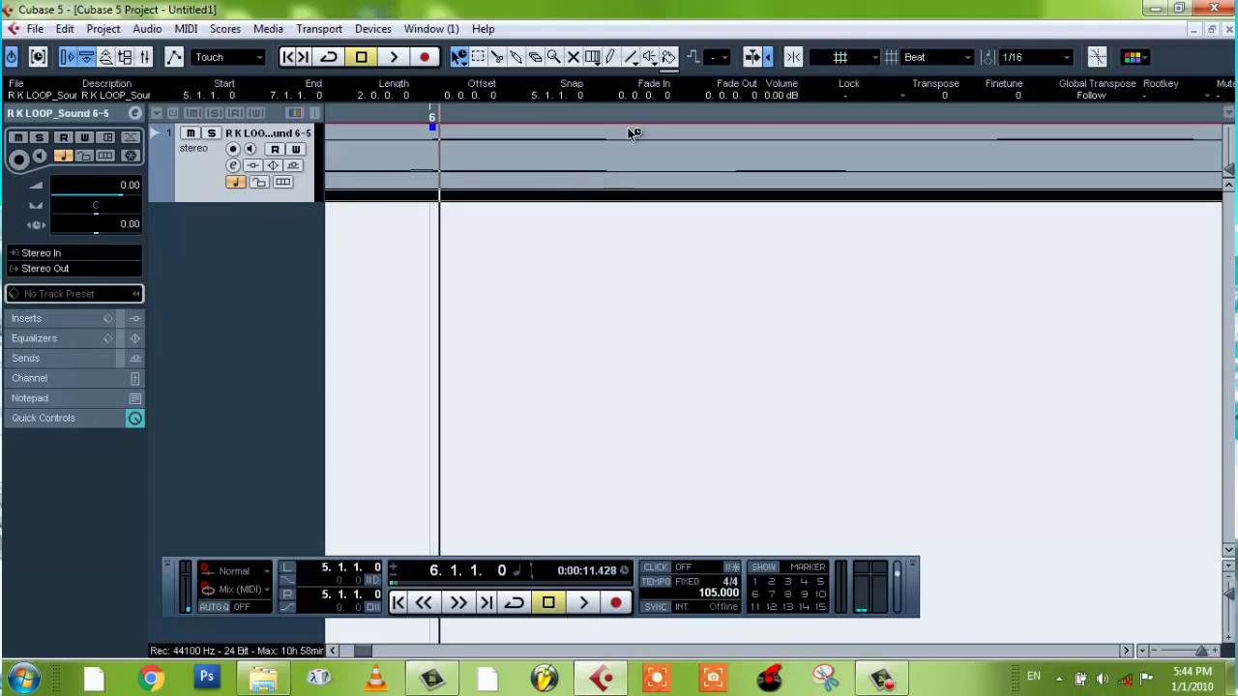
{"action": "left_click", "coordinate": [498, 58]}
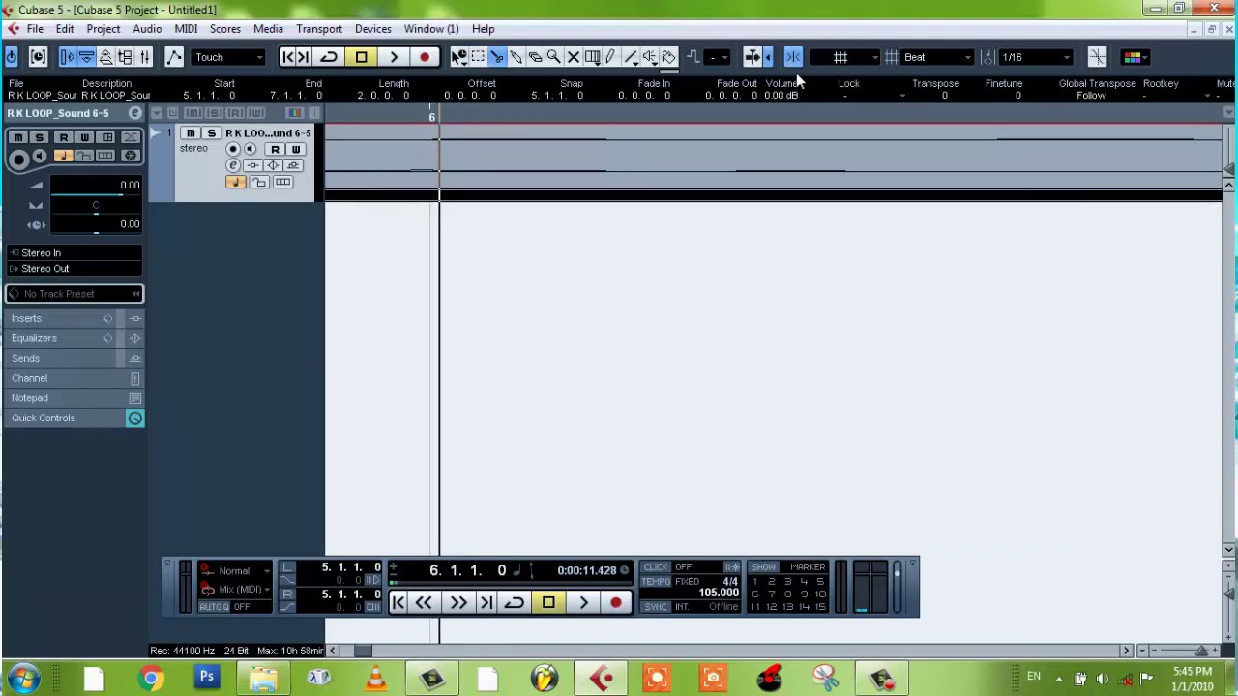
{"action": "left_click", "coordinate": [433, 157]}
{"action": "left_click_drag", "start_coordinate": [426, 109], "coordinate": [428, 27]}
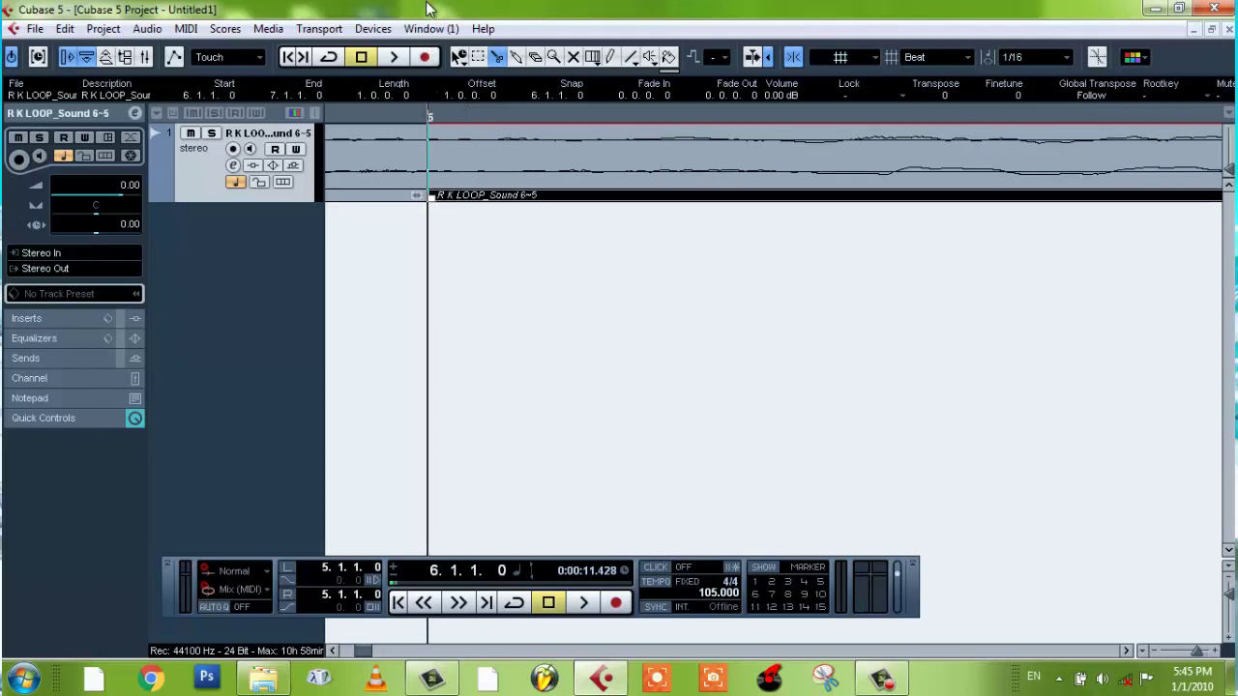
{"action": "left_click_drag", "start_coordinate": [438, 121], "coordinate": [433, 26]}
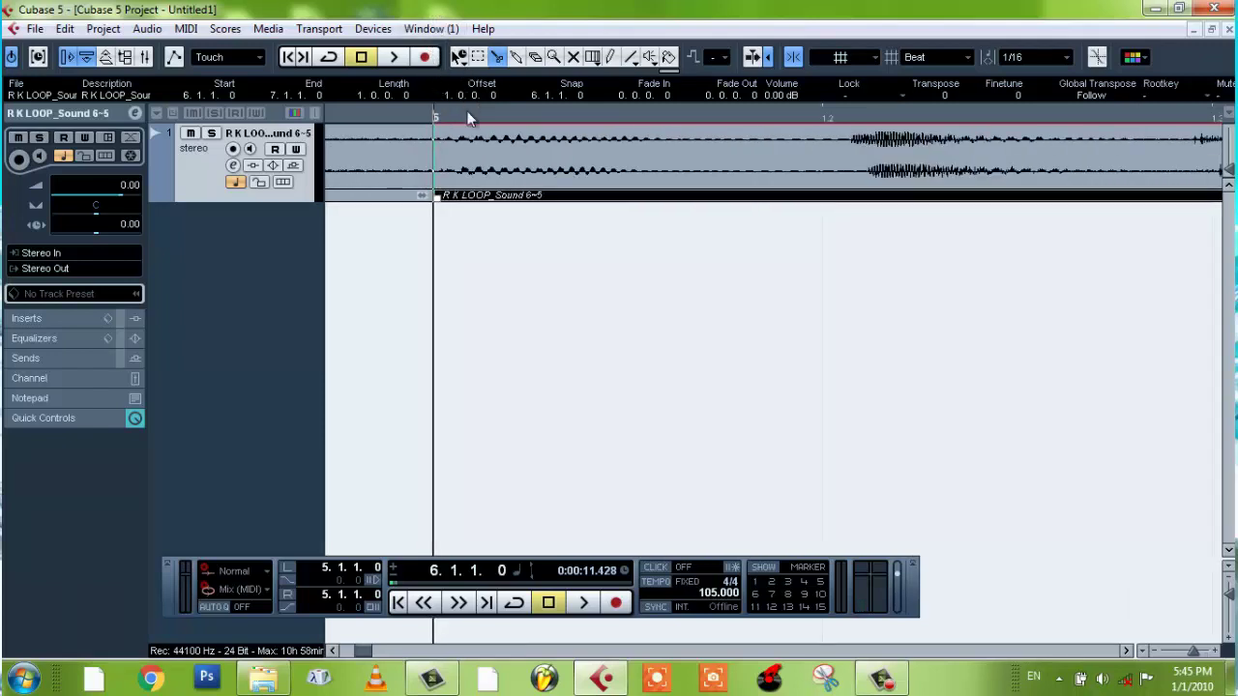
{"action": "left_click_drag", "start_coordinate": [467, 114], "coordinate": [464, 29]}
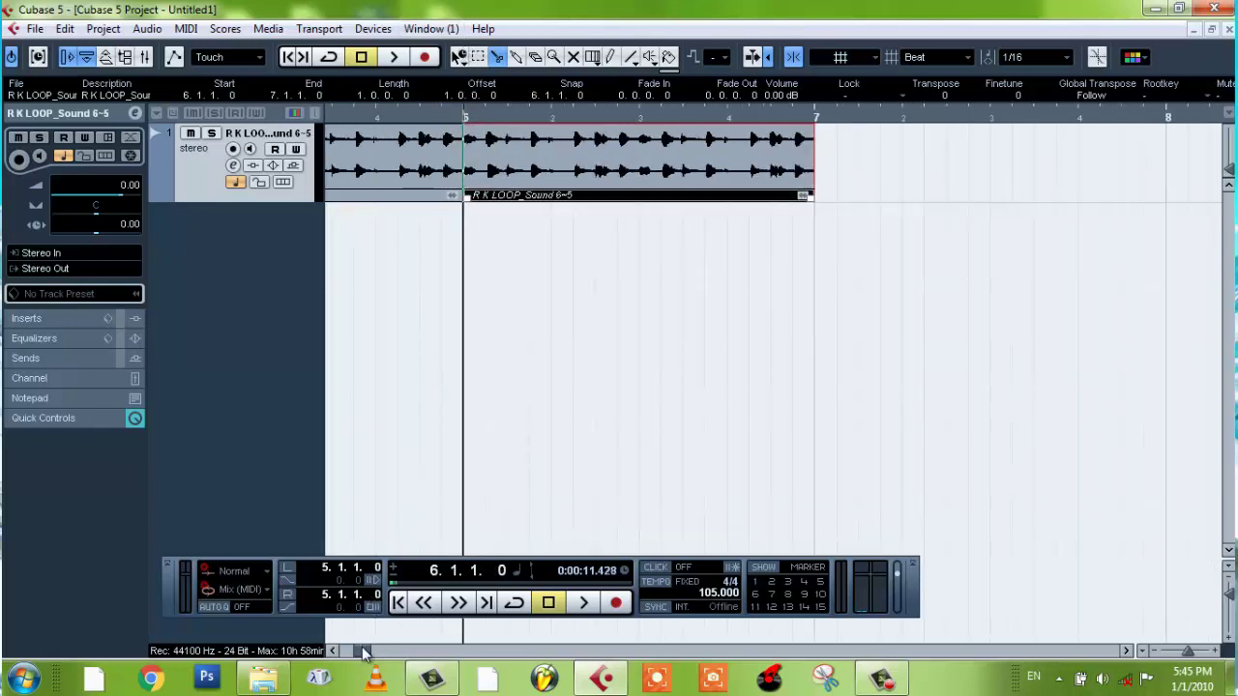
{"action": "mouse_move", "coordinate": [364, 650]}
{"action": "left_mouse_down"}
{"action": "mouse_move", "coordinate": [343, 650]}
{"action": "mouse_move", "coordinate": [360, 658]}
{"action": "left_mouse_up"}
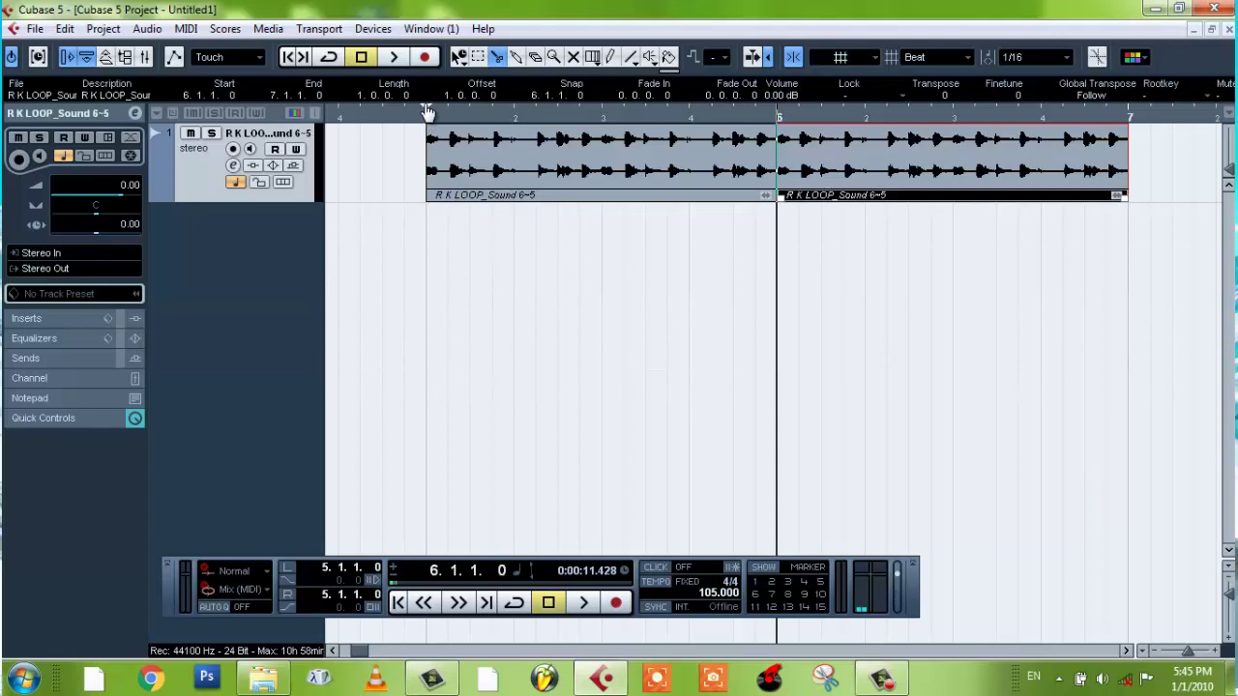
Set the cycle range from bar 5 to bar 6, enable Cycle and play the first split part from bar 5
{"action": "left_click_drag", "start_coordinate": [432, 114], "coordinate": [761, 142]}
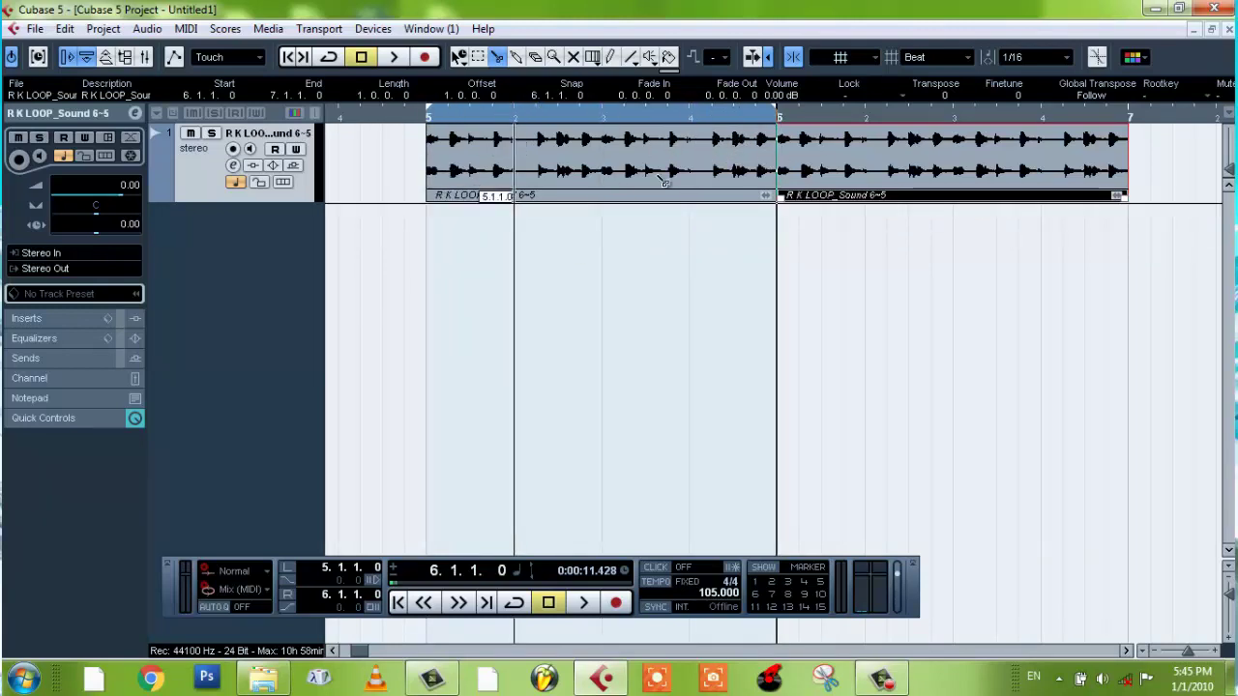
{"action": "left_click", "coordinate": [329, 58]}
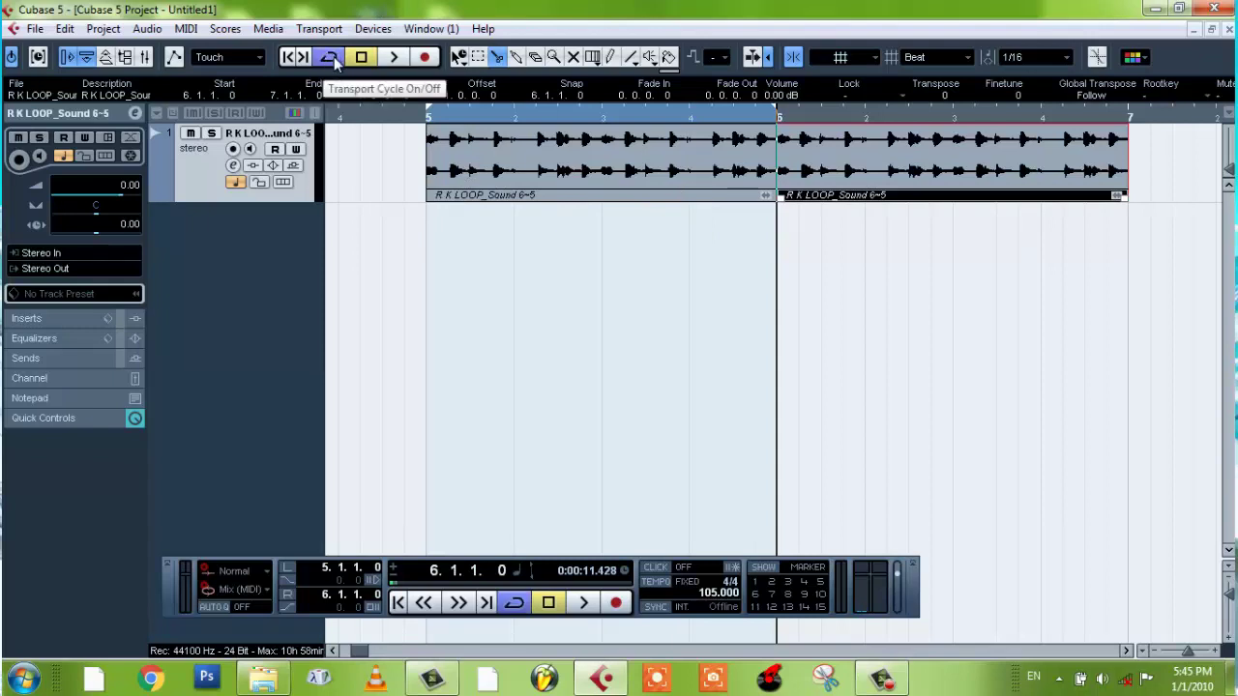
{"action": "left_click", "coordinate": [423, 116]}
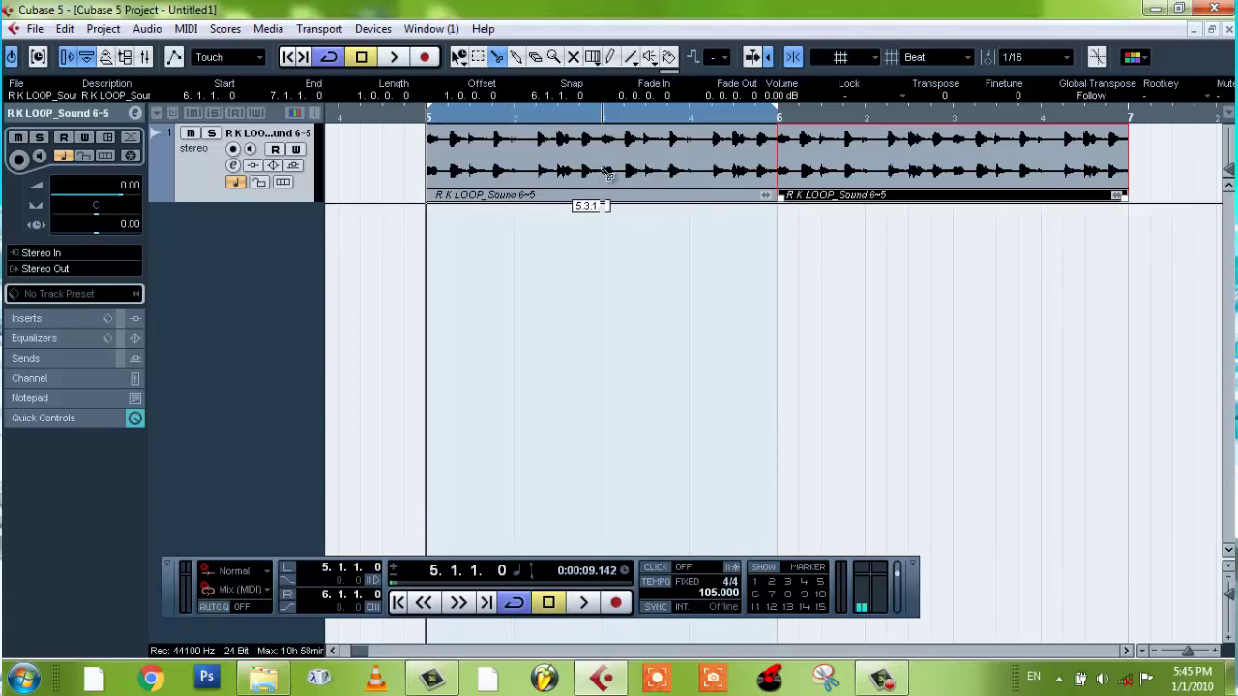
{"action": "left_click", "coordinate": [459, 58]}
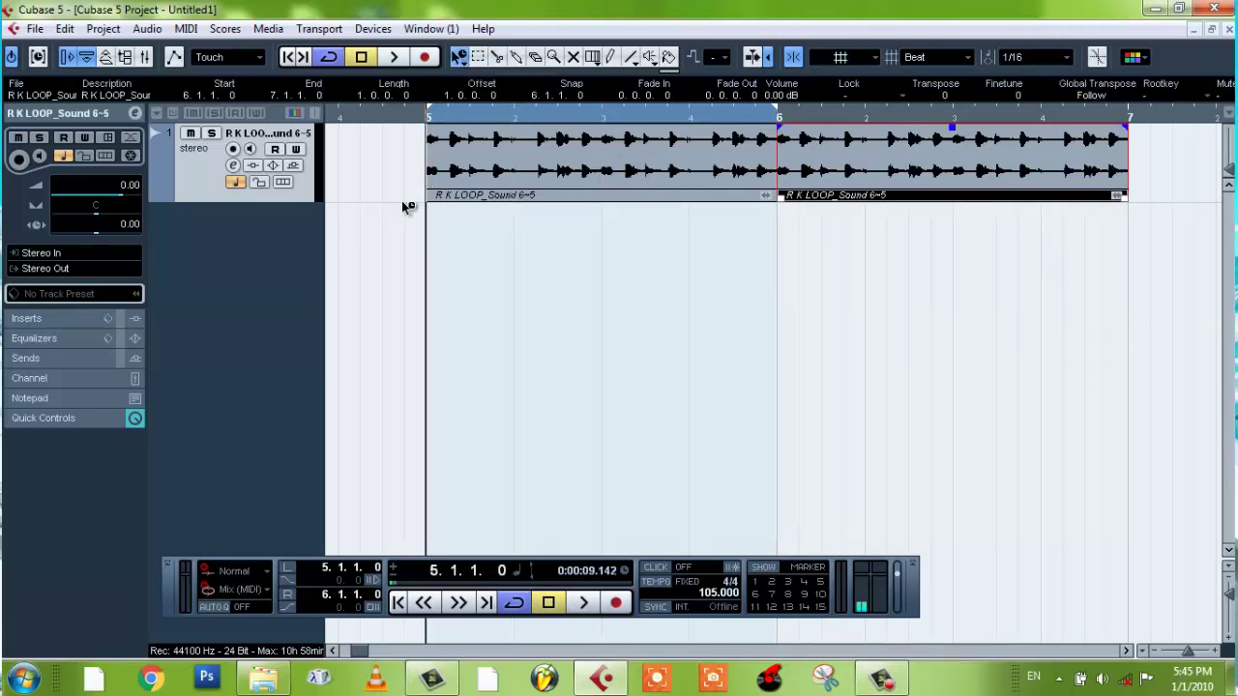
{"action": "left_click", "coordinate": [391, 58]}
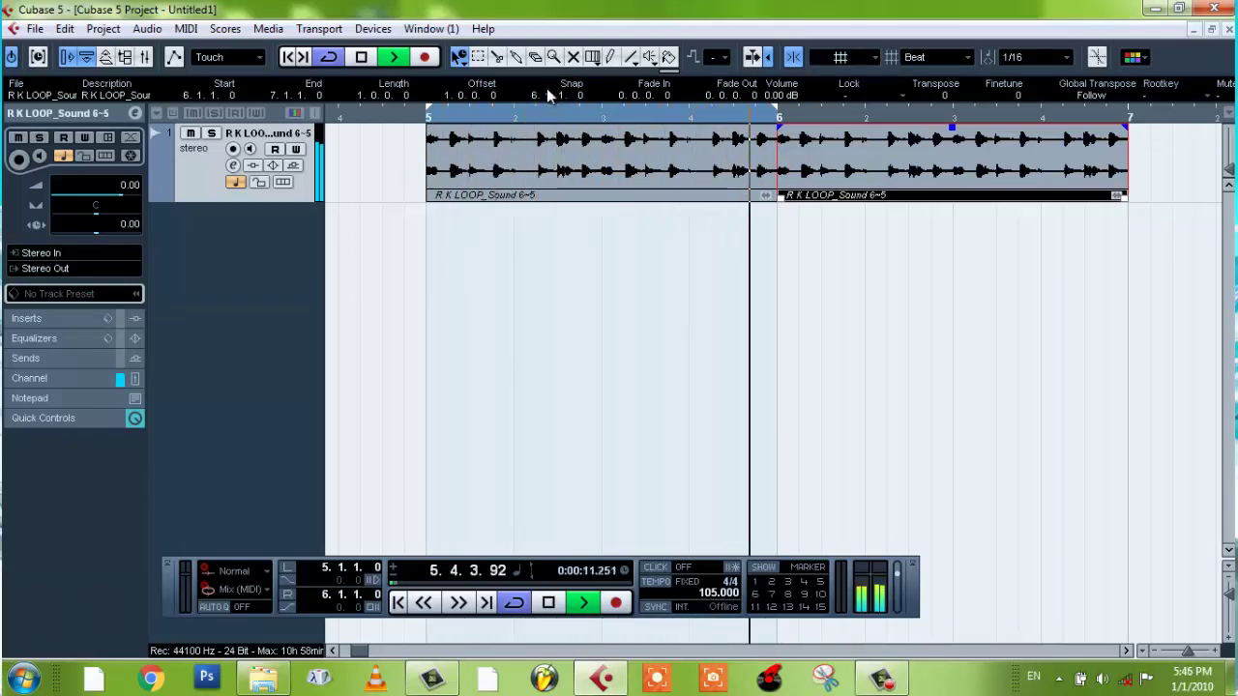
Stop playback, delete the loop part after bar 6 and audition the remaining part from bar 5
{"action": "left_click", "coordinate": [361, 57]}
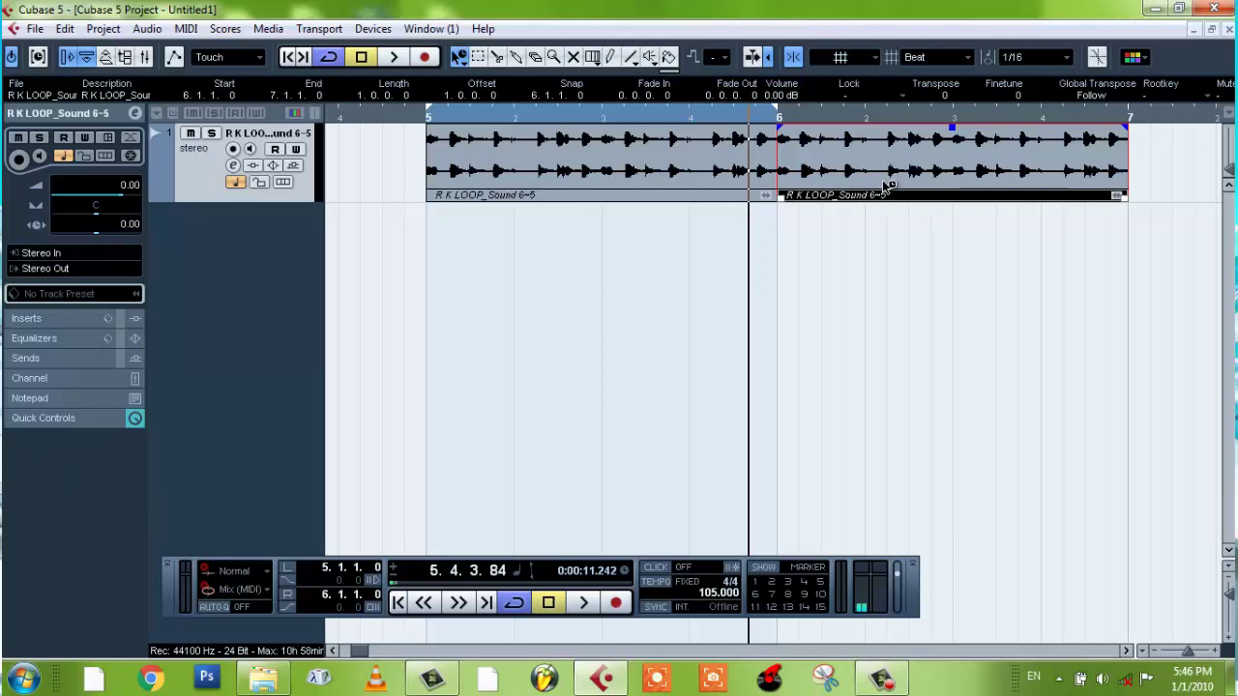
{"action": "key", "text": "Delete"}
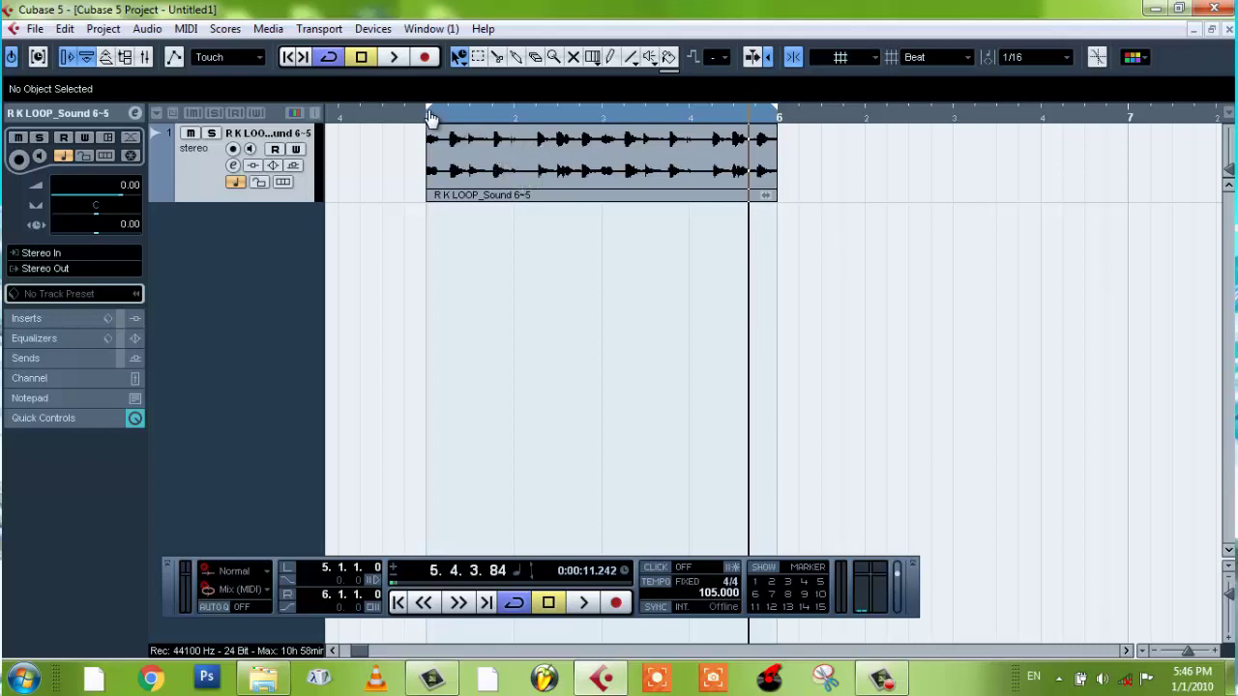
{"action": "mouse_move", "coordinate": [422, 120]}
{"action": "left_mouse_down"}
{"action": "mouse_move", "coordinate": [441, 261]}
{"action": "mouse_move", "coordinate": [467, 339]}
{"action": "mouse_move", "coordinate": [447, 120]}
{"action": "left_mouse_up"}
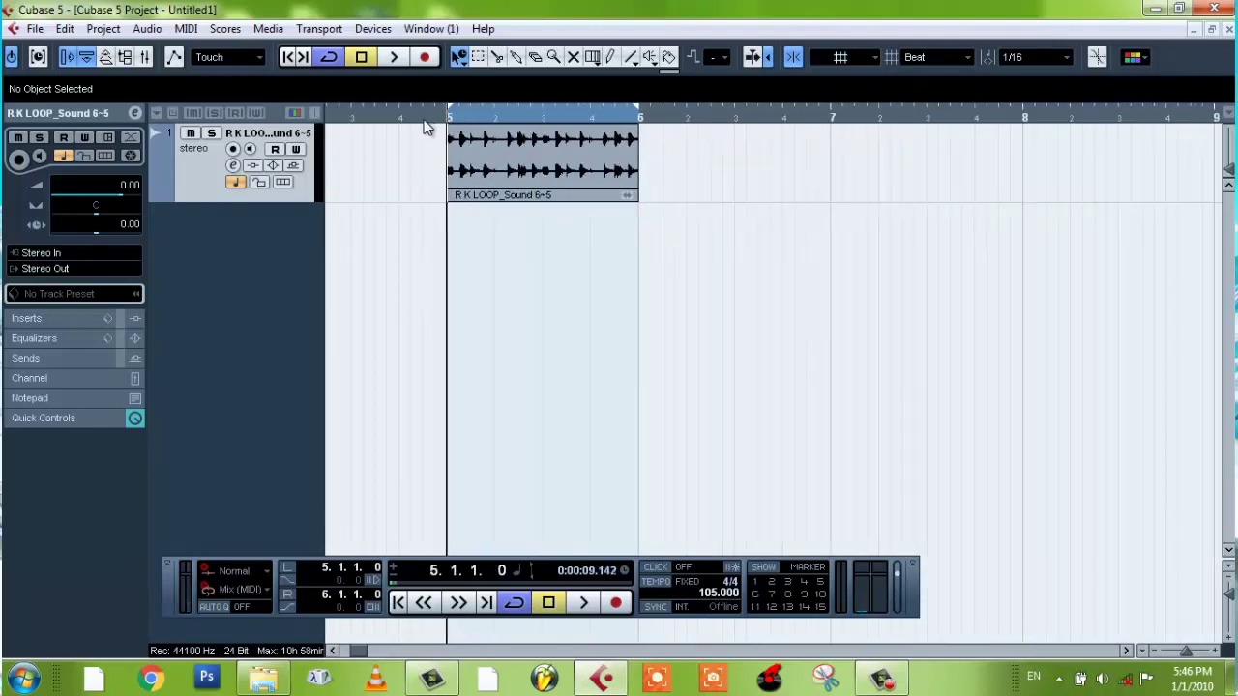
{"action": "key", "text": "space"}
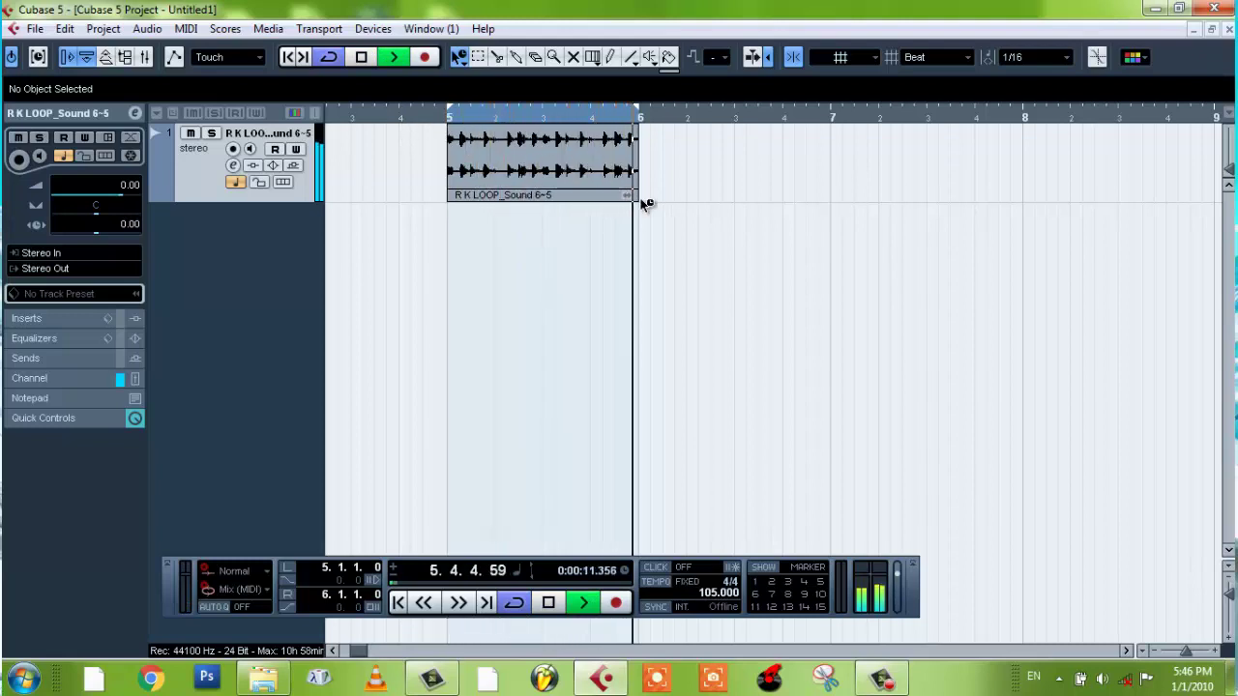
{"action": "key", "text": "space"}
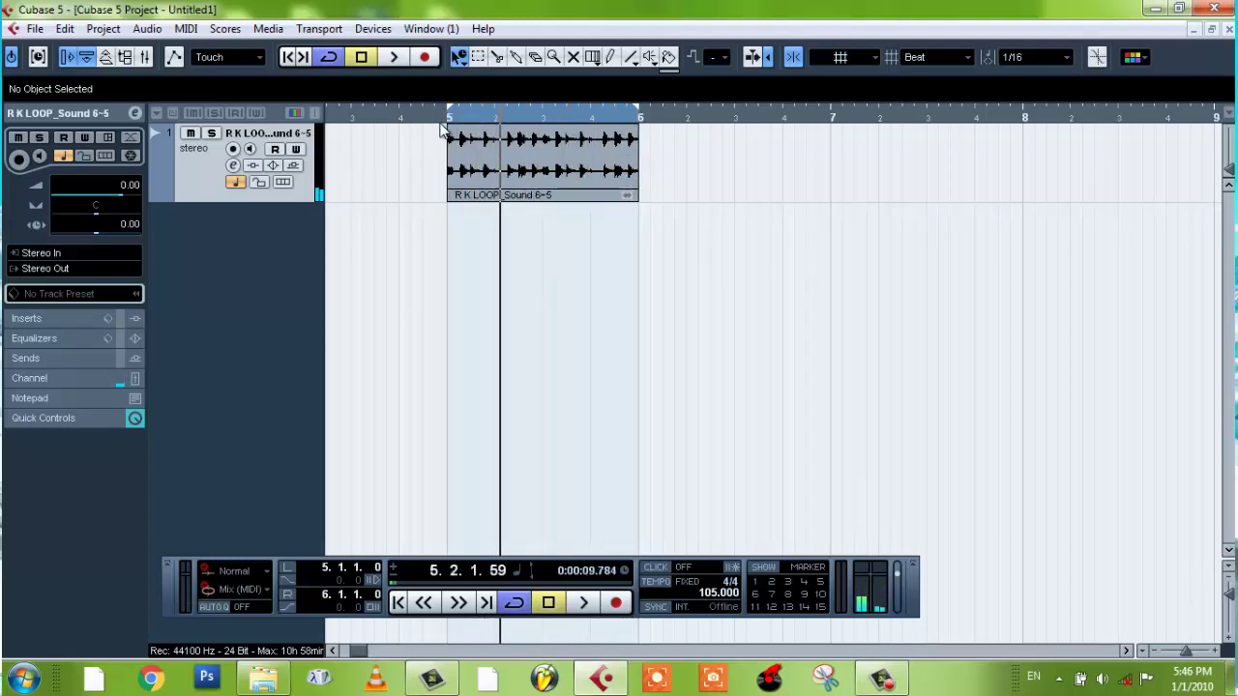
Check the remaining event's end against the grid by placing the project cursor at 6.1.1.0
{"action": "left_click", "coordinate": [441, 120]}
{"action": "left_click_drag", "start_coordinate": [440, 122], "coordinate": [486, 124]}
{"action": "mouse_move", "coordinate": [737, 124]}
{"action": "left_mouse_down"}
{"action": "mouse_move", "coordinate": [746, 152]}
{"action": "mouse_move", "coordinate": [738, 130]}
{"action": "left_mouse_up"}
{"action": "left_click", "coordinate": [732, 114]}
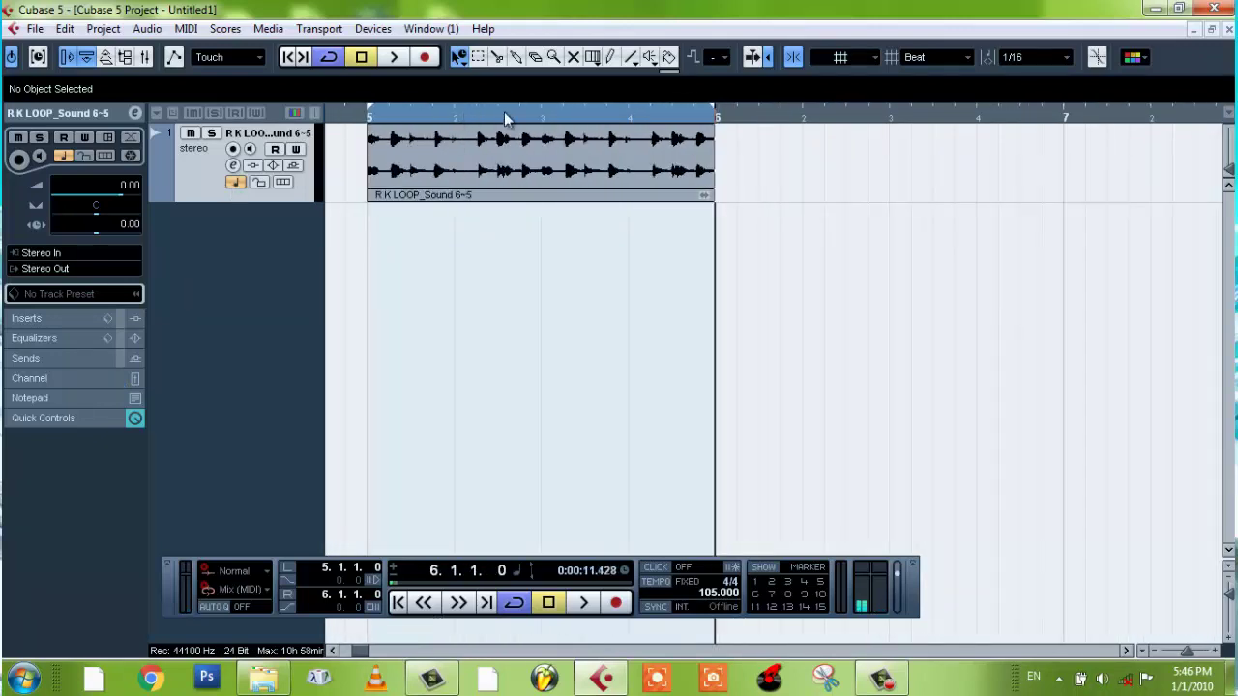
Select the one-bar loop event and check its tempo in the Beat Calculator
{"action": "left_click", "coordinate": [497, 153]}
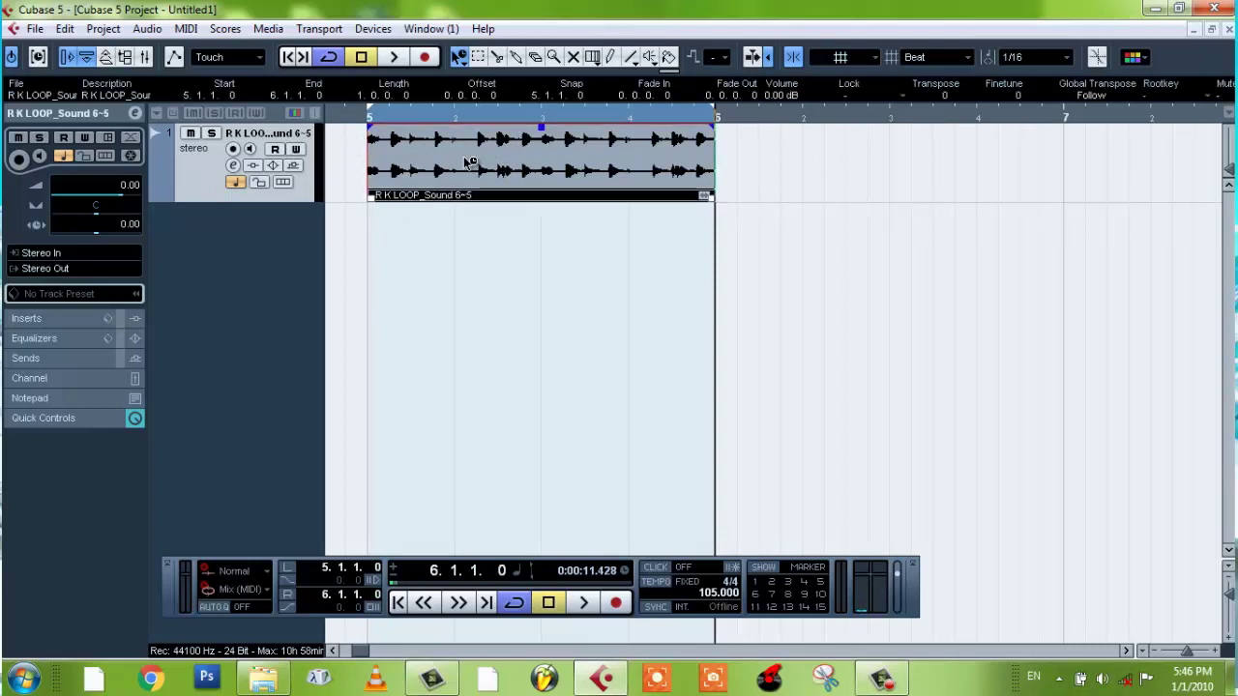
{"action": "left_click", "coordinate": [103, 28]}
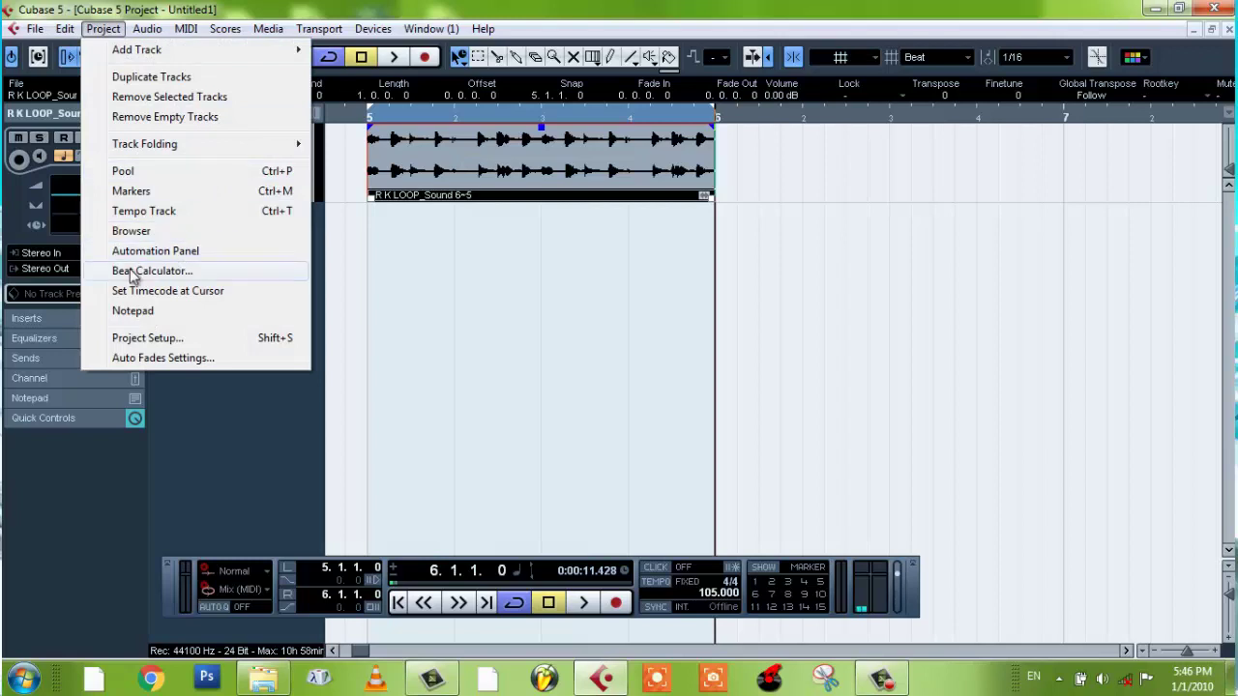
{"action": "left_click", "coordinate": [200, 273]}
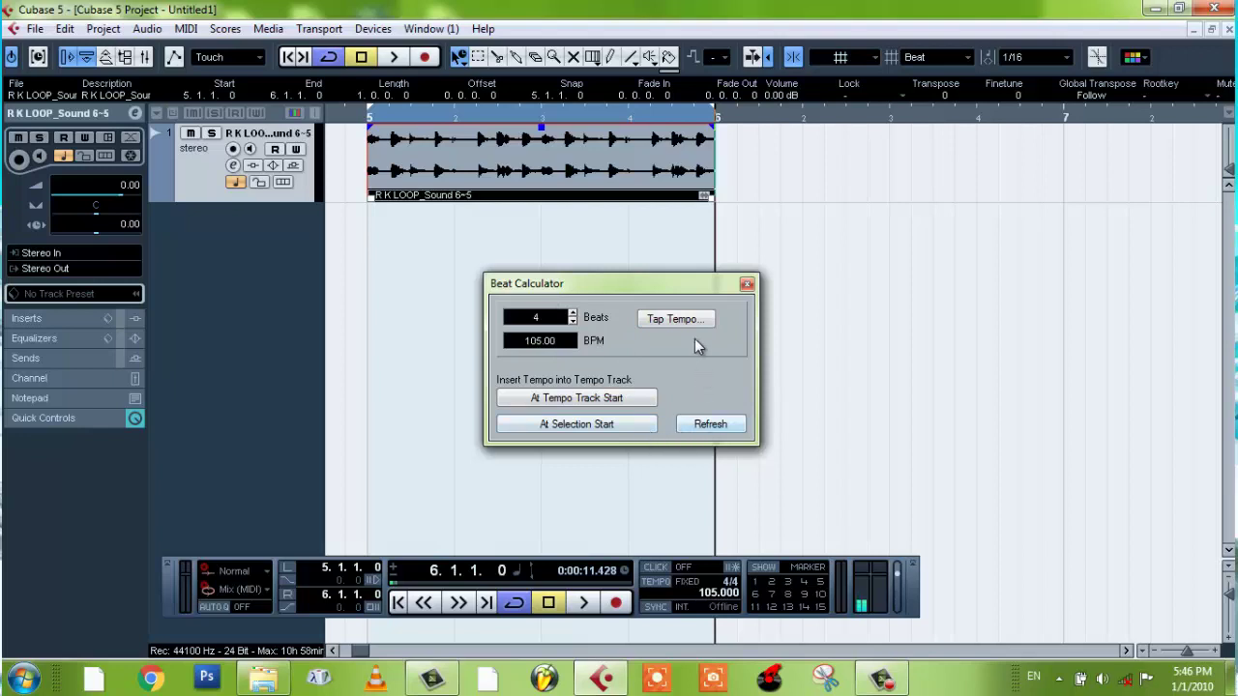
{"action": "left_click", "coordinate": [747, 285]}
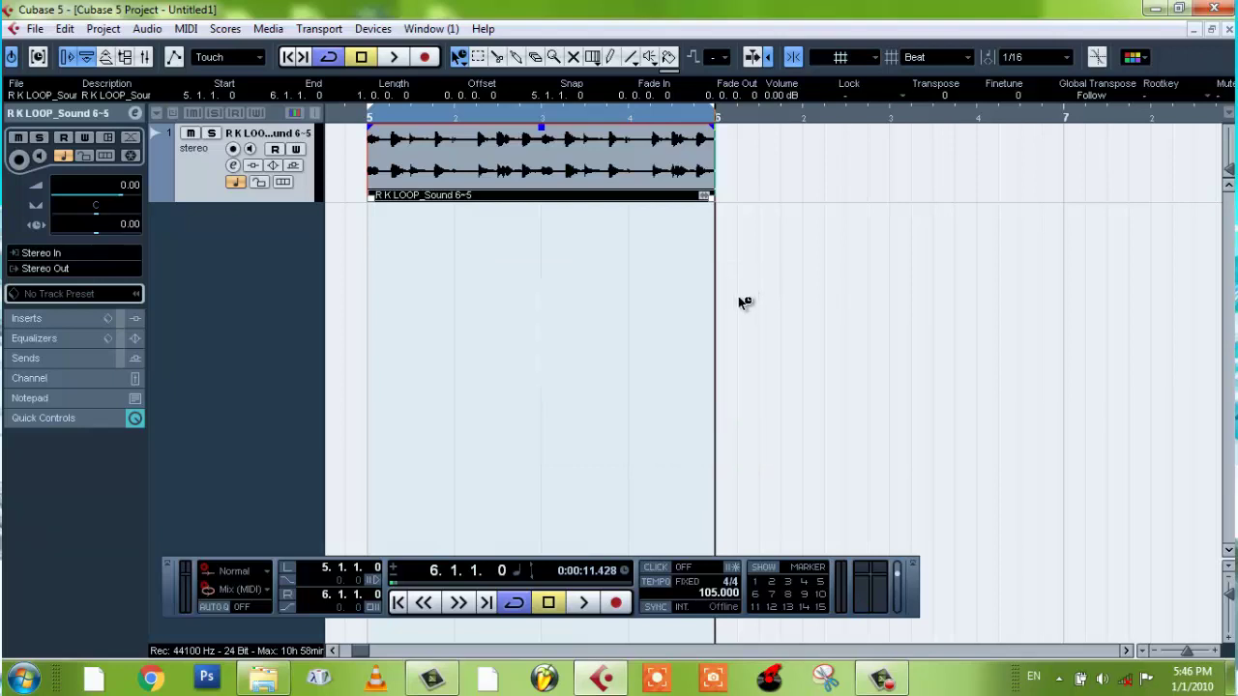
Switch the project tempo from Fixed to Track and time-stretch the loop event so it ends at 6.1.1.0
{"action": "left_click", "coordinate": [691, 587]}
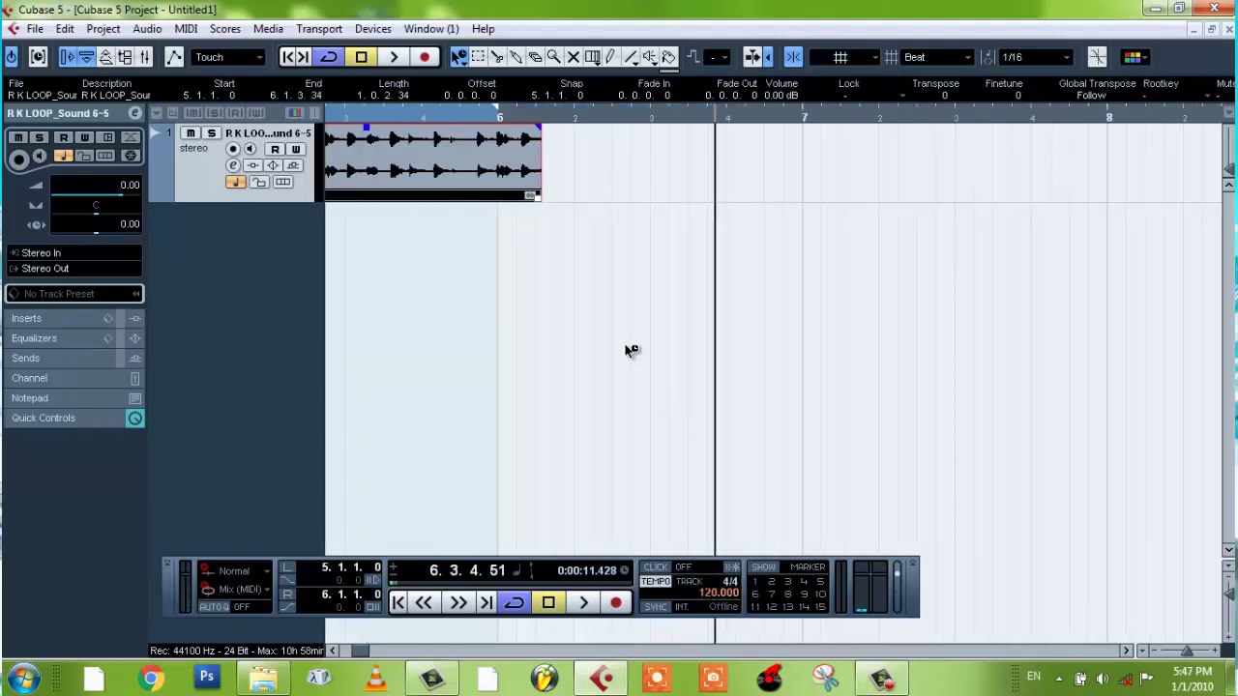
{"action": "left_click_drag", "start_coordinate": [361, 650], "coordinate": [360, 655]}
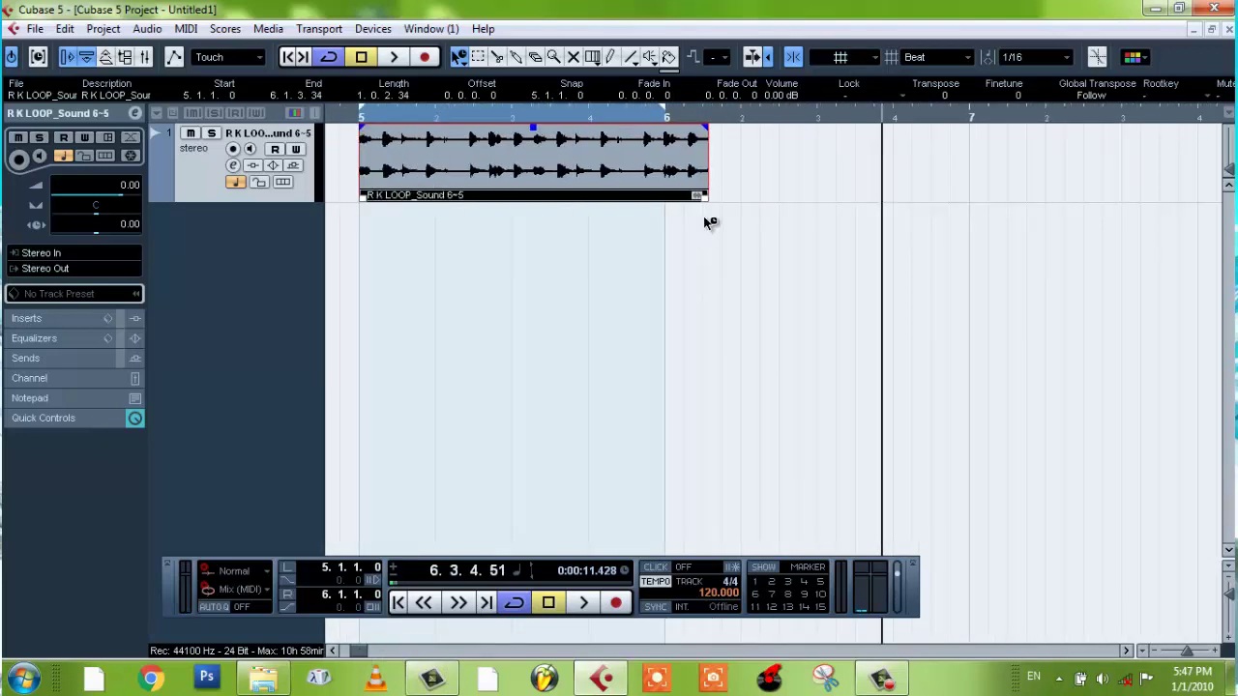
{"action": "left_click_drag", "start_coordinate": [707, 201], "coordinate": [678, 200]}
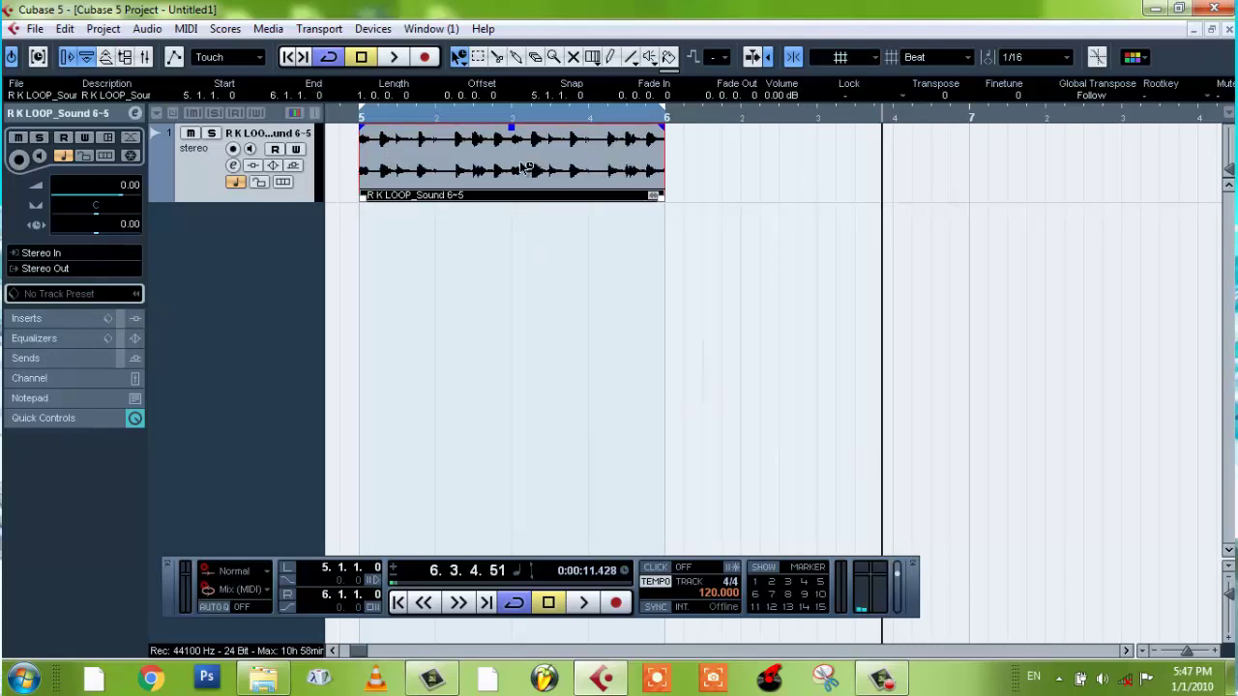
Place the project cursor at bar 5 and audition the time-stretched loop event
{"action": "left_click_drag", "start_coordinate": [477, 122], "coordinate": [485, 90]}
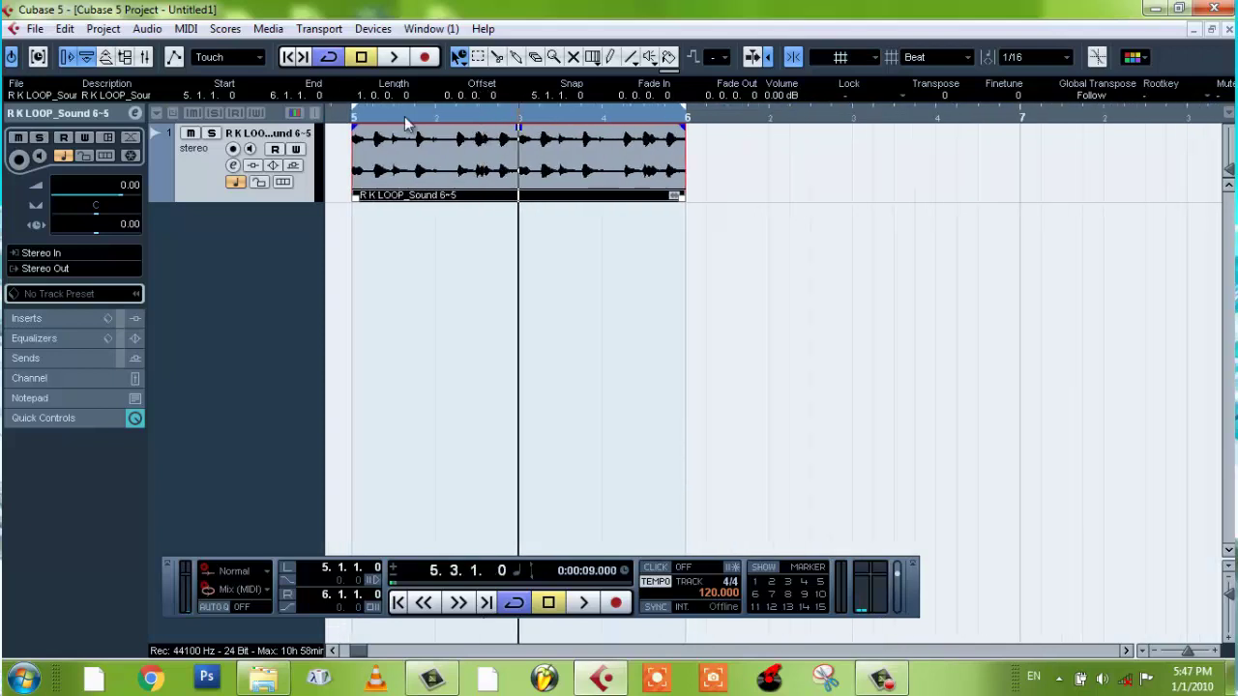
{"action": "left_click", "coordinate": [345, 109]}
{"action": "key", "text": "space"}
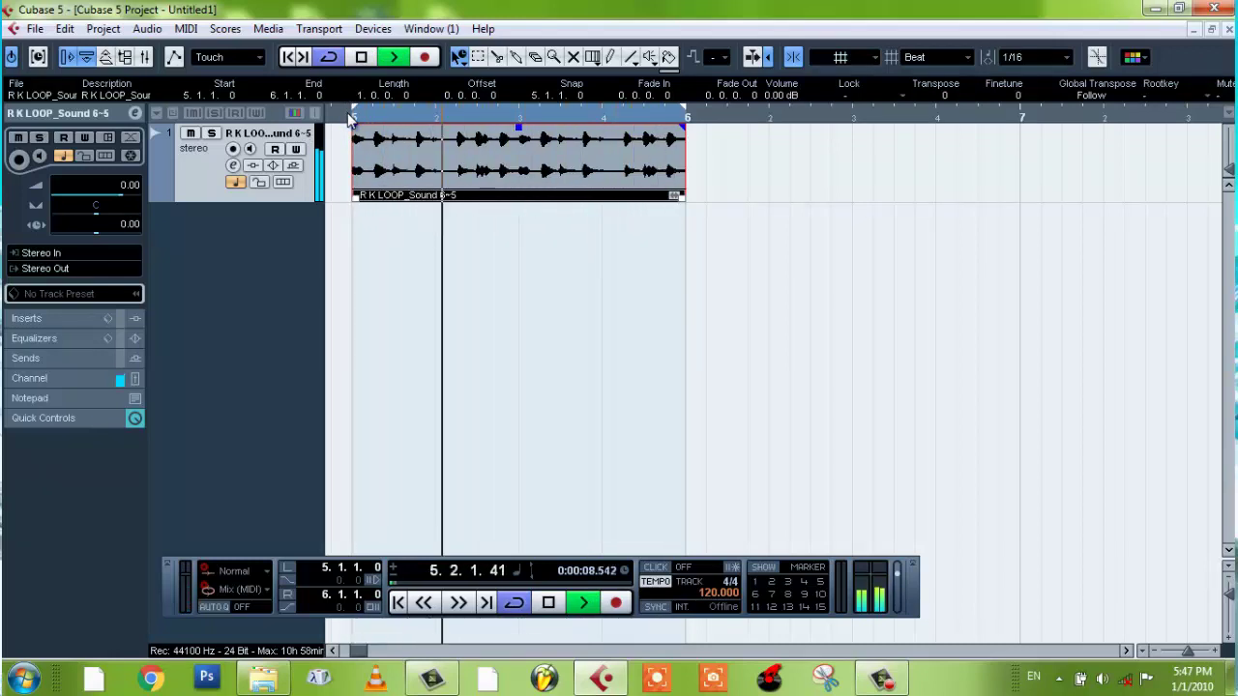
{"action": "key", "text": "space"}
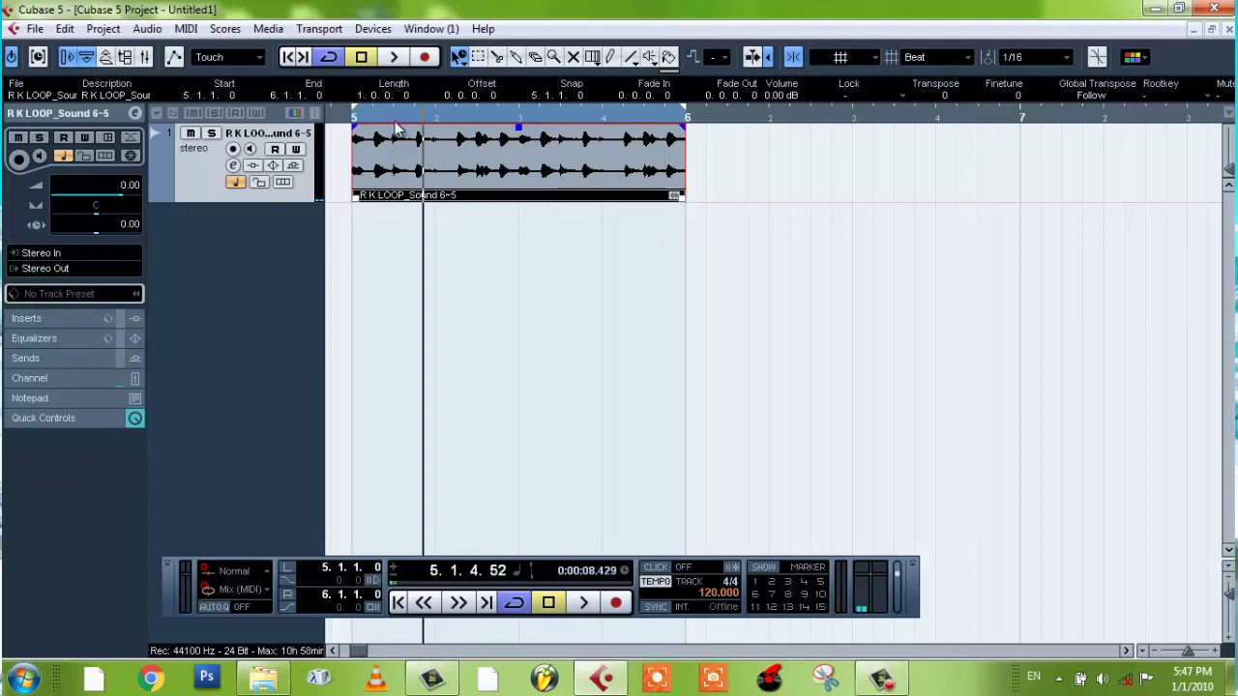
Check the stretched event's boundaries by moving the project cursor to bar 5, to bar 6 and back to 5.1.1.0
{"action": "left_click_drag", "start_coordinate": [348, 118], "coordinate": [362, 86]}
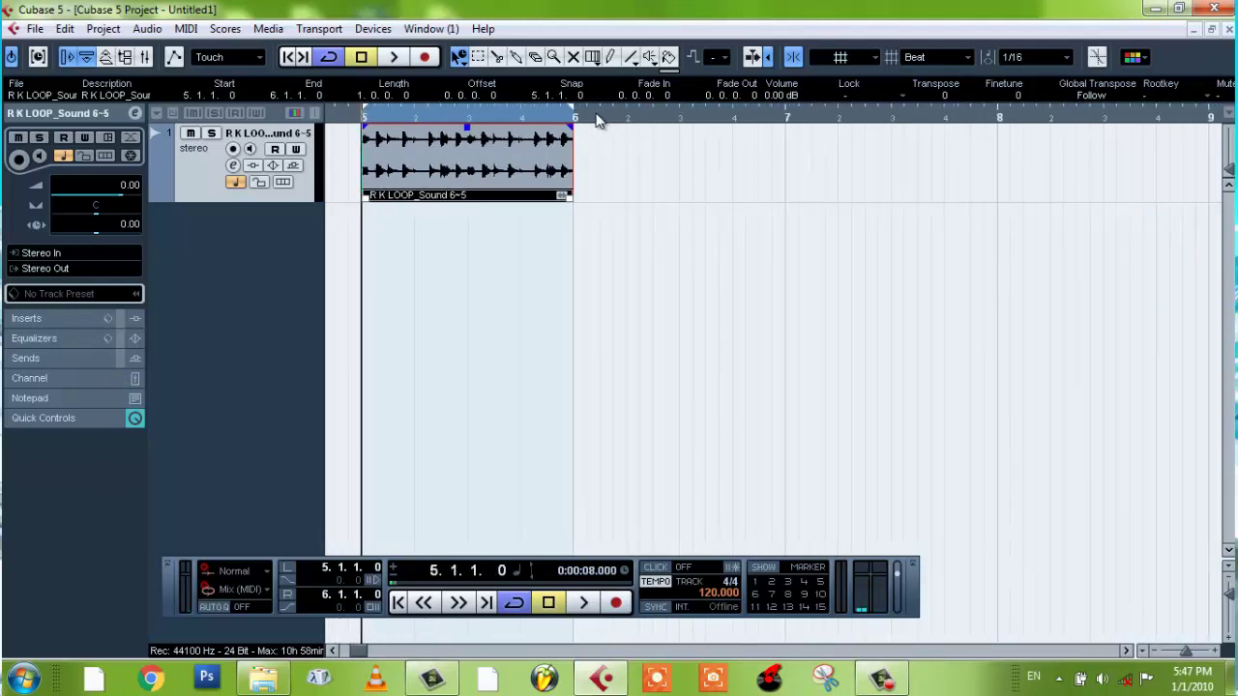
{"action": "left_click_drag", "start_coordinate": [597, 120], "coordinate": [559, 120]}
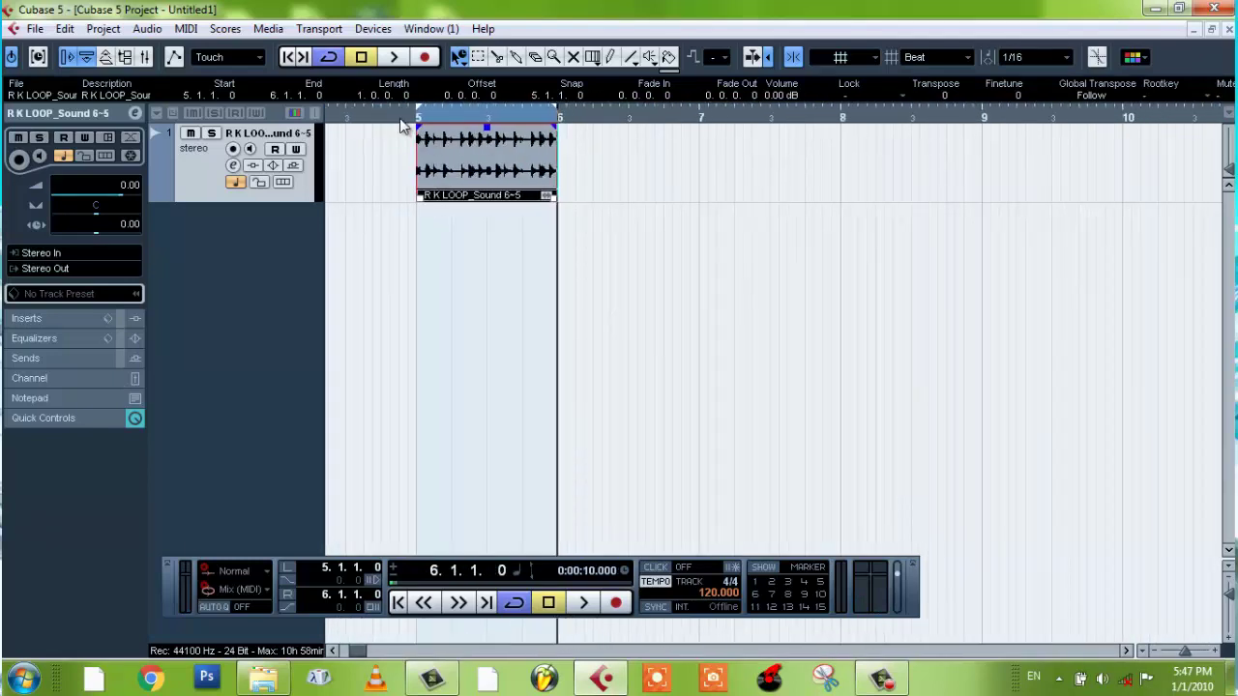
{"action": "left_click_drag", "start_coordinate": [399, 119], "coordinate": [416, 123]}
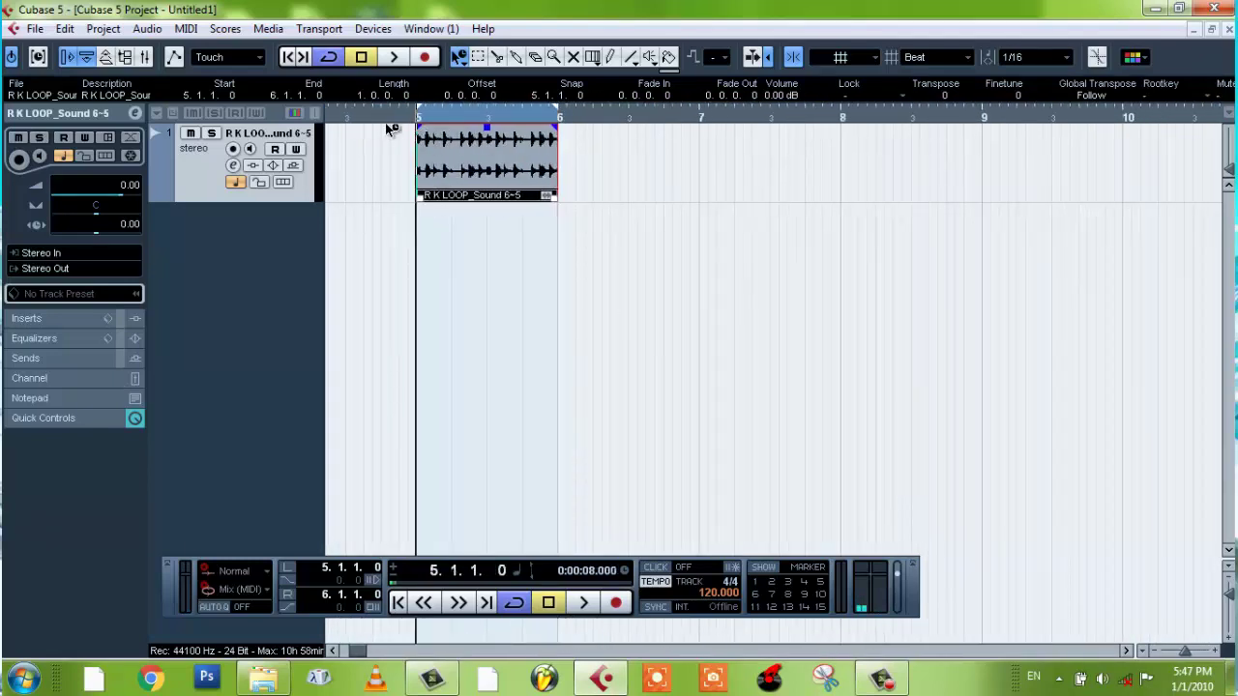